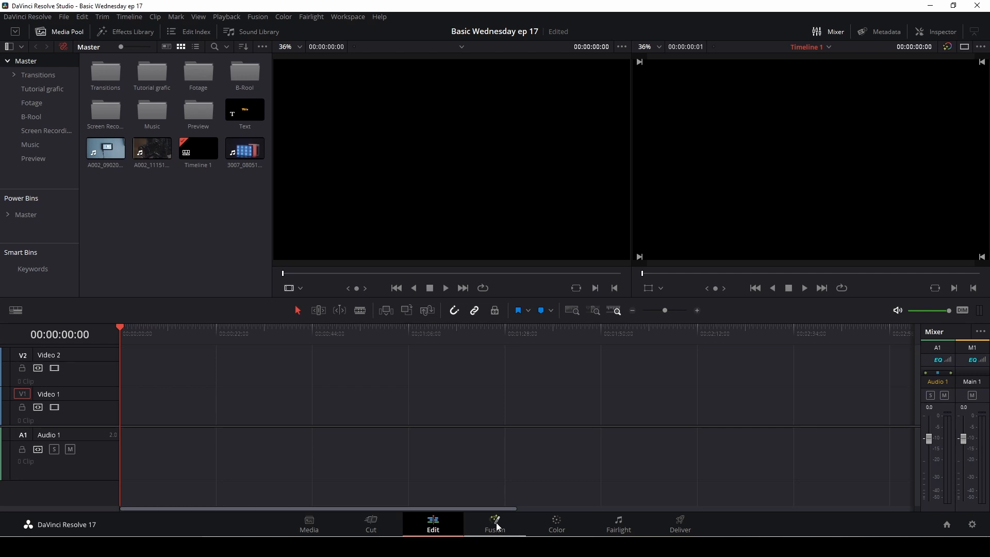
Step: Open the Fusion page and hide the Effects Library and the Inspector
{"action": "left_click", "coordinate": [496, 526]}
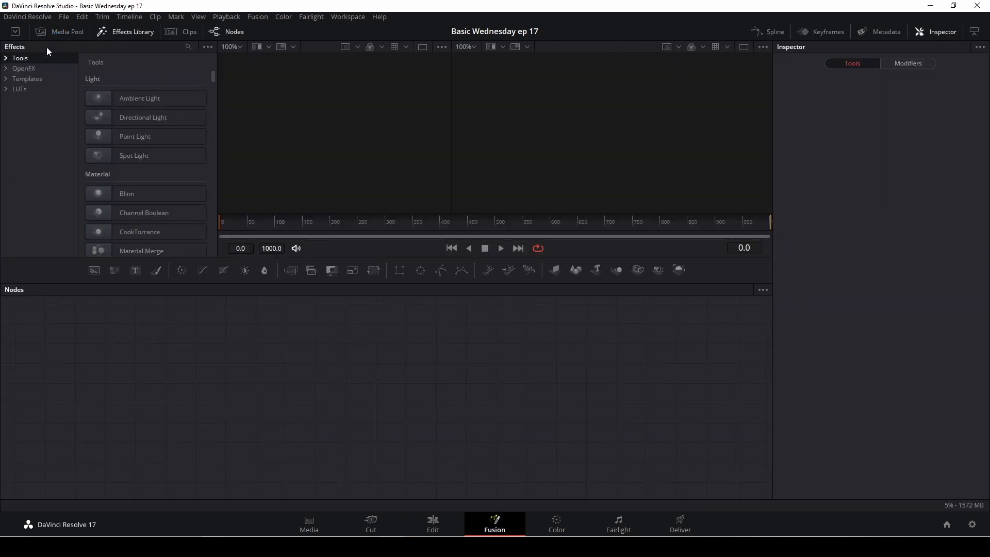
{"action": "left_click", "coordinate": [119, 32]}
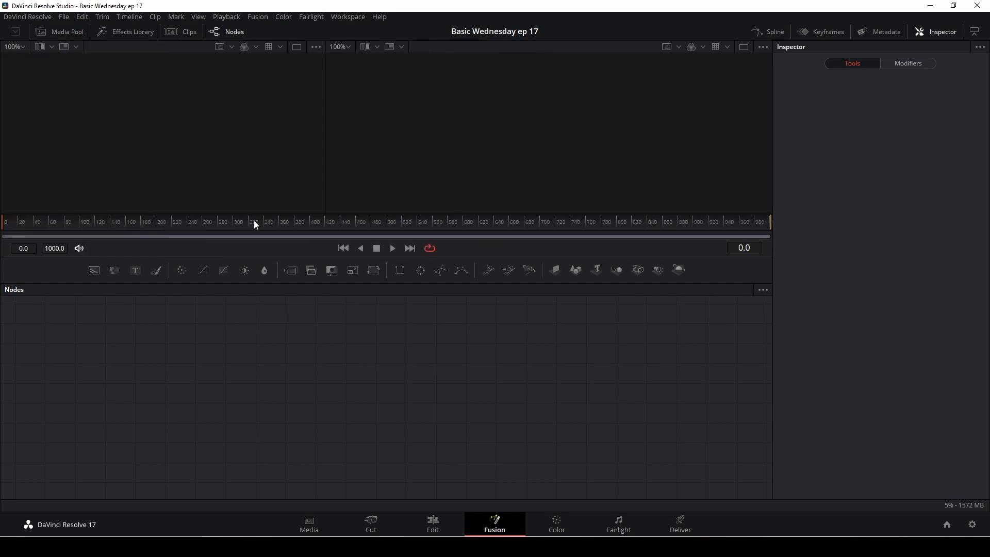
{"action": "left_click", "coordinate": [938, 31]}
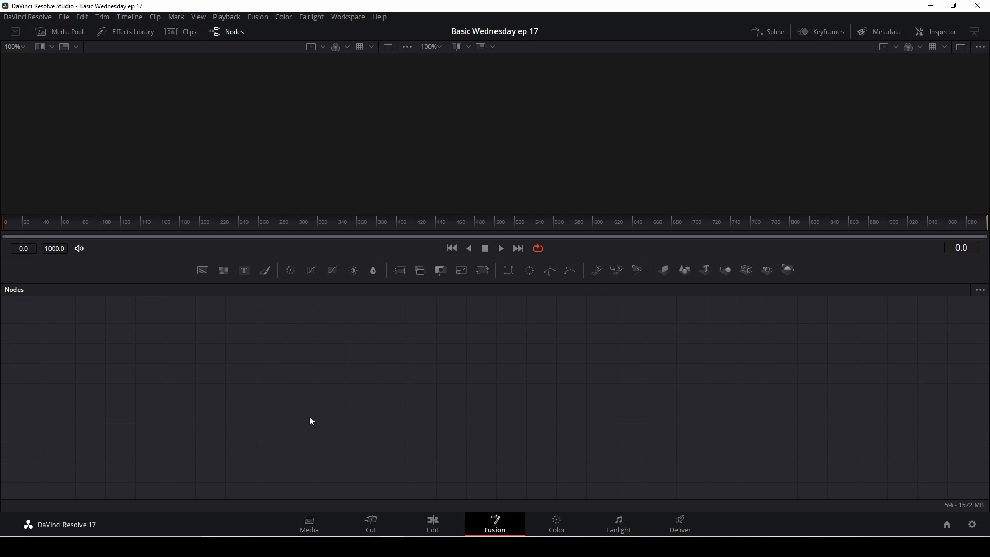
Step: Return to the Edit page and place a Fusion Composition effect at the start of the Video 1 track
{"action": "left_click", "coordinate": [434, 524]}
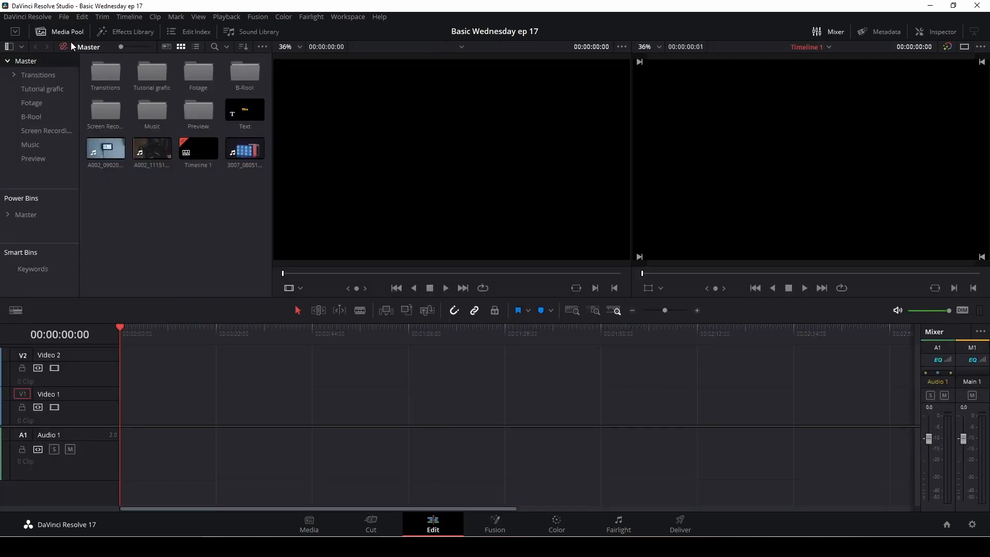
{"action": "left_click", "coordinate": [145, 32]}
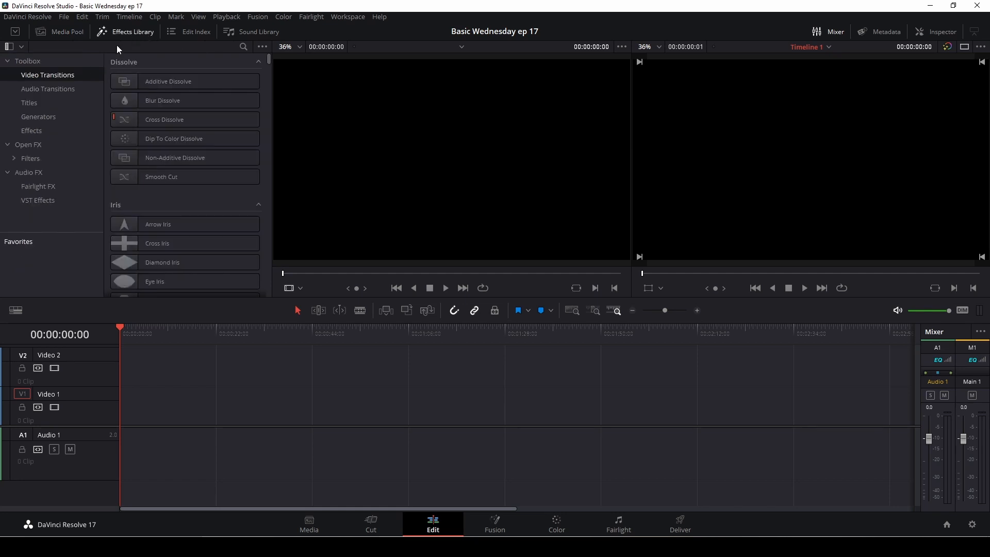
{"action": "left_click", "coordinate": [40, 133]}
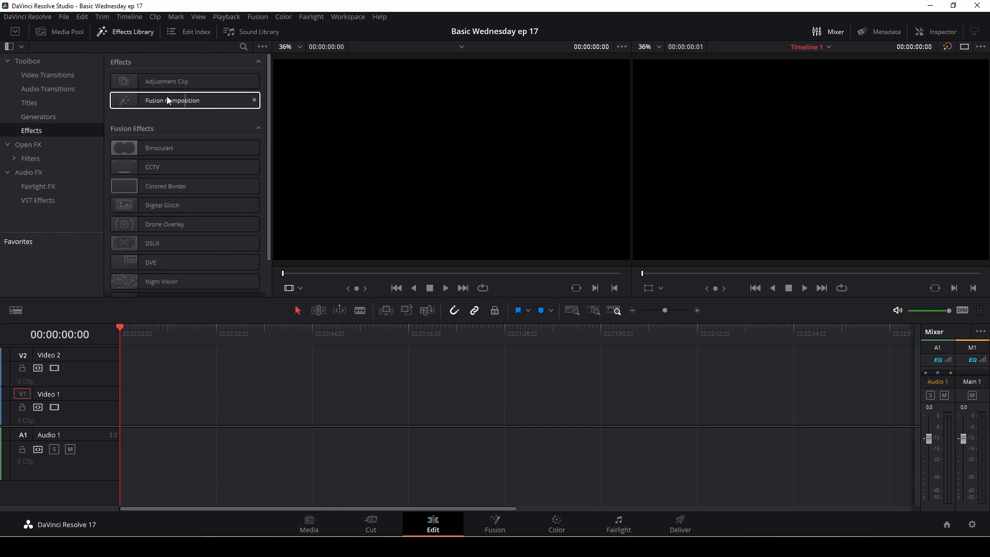
{"action": "left_click_drag", "start_coordinate": [139, 96], "coordinate": [123, 407]}
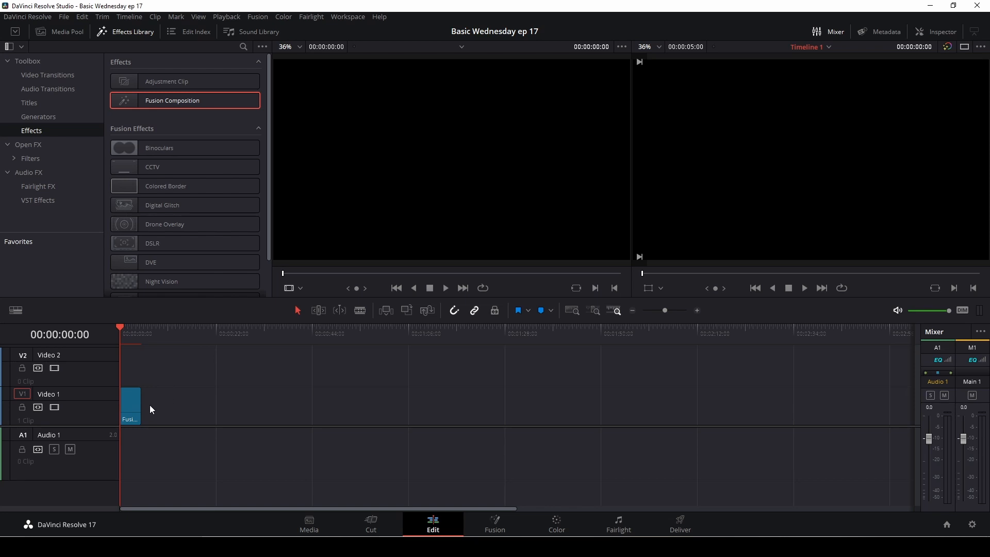
Step: Set the playhead to the start of the Fusion Composition clip and open it on the Fusion page
{"action": "left_click_drag", "start_coordinate": [123, 328], "coordinate": [140, 333]}
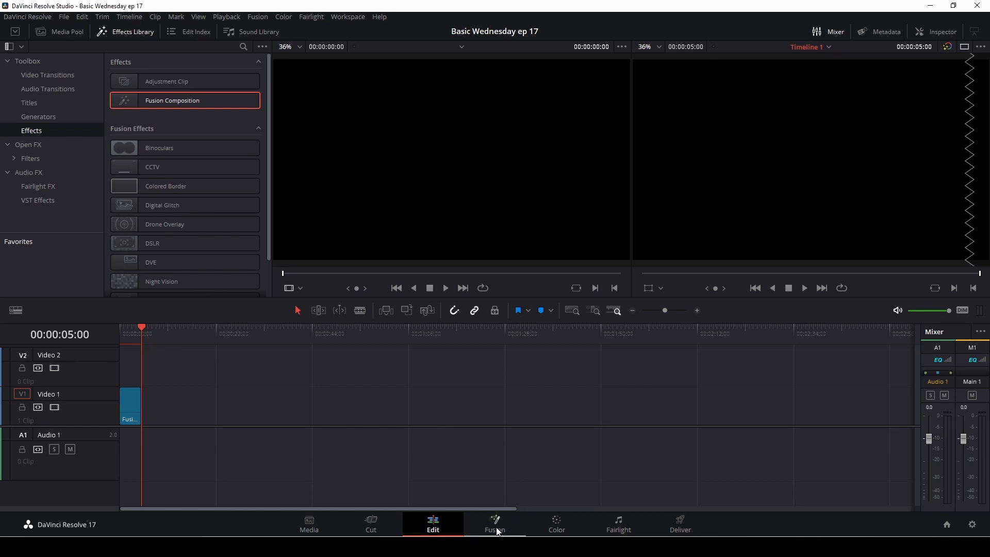
{"action": "left_click", "coordinate": [125, 330]}
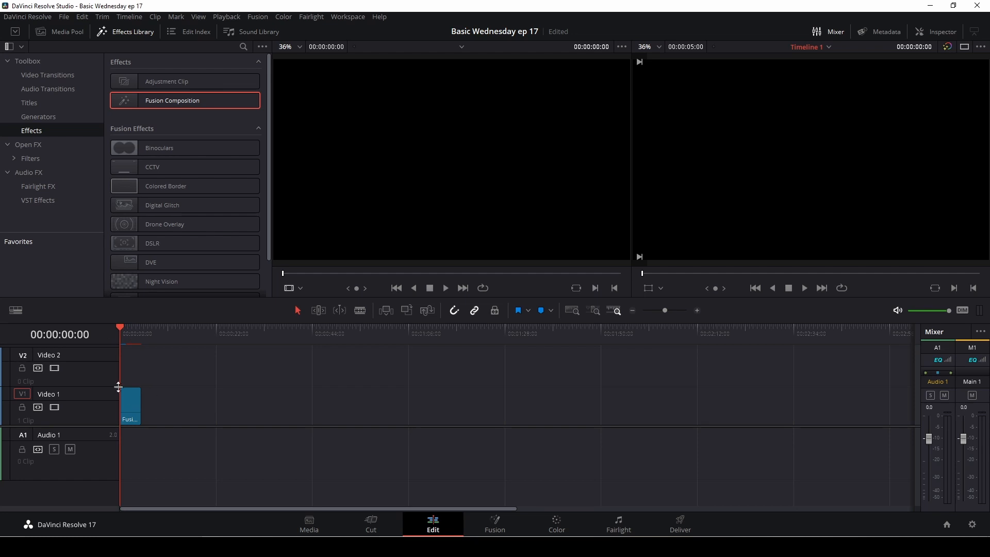
{"action": "left_click", "coordinate": [504, 527]}
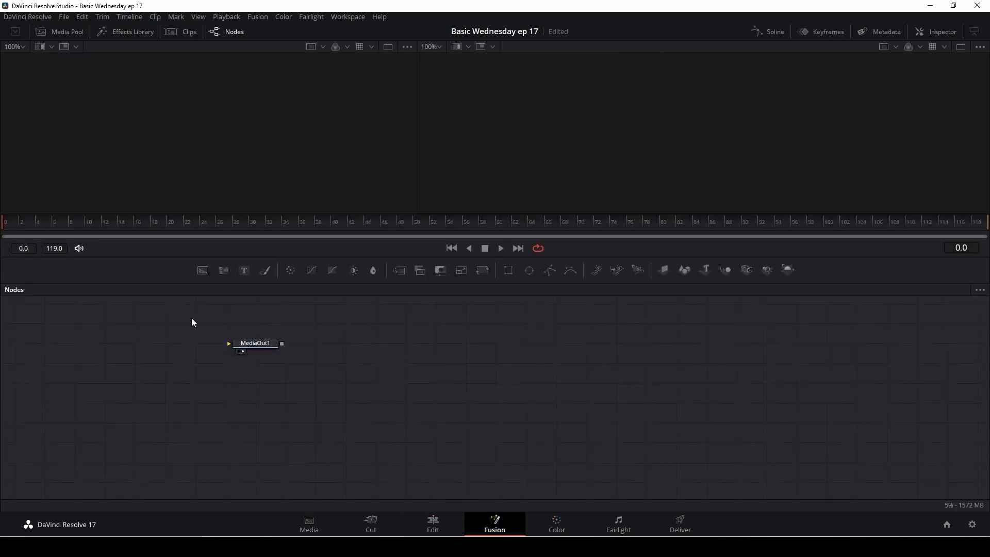
Step: Move MediaOut1 well to the right, add a Background node on the far left and connect its output to MediaOut1
{"action": "left_click_drag", "start_coordinate": [258, 350], "coordinate": [751, 381]}
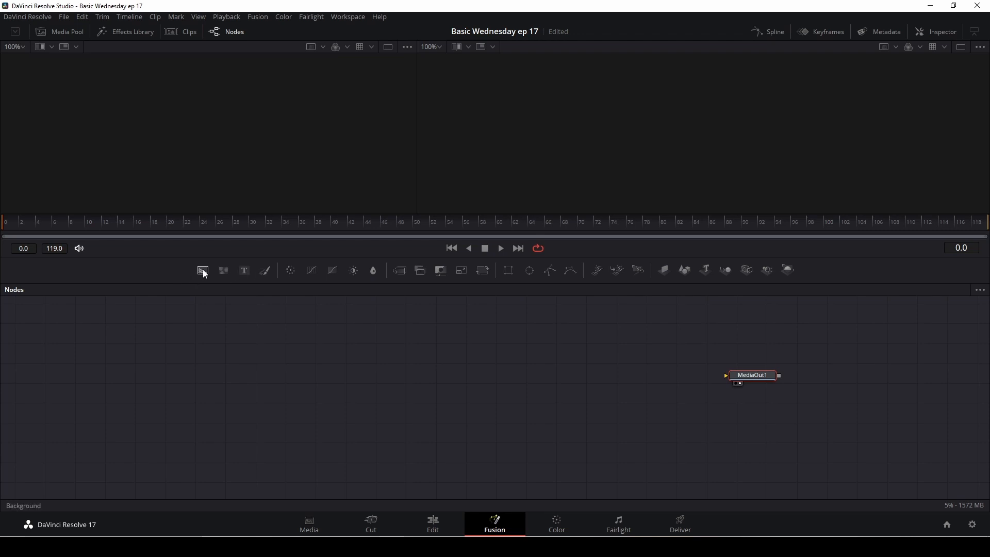
{"action": "left_click_drag", "start_coordinate": [203, 270], "coordinate": [193, 294]}
{"action": "left_click_drag", "start_coordinate": [171, 399], "coordinate": [738, 376]}
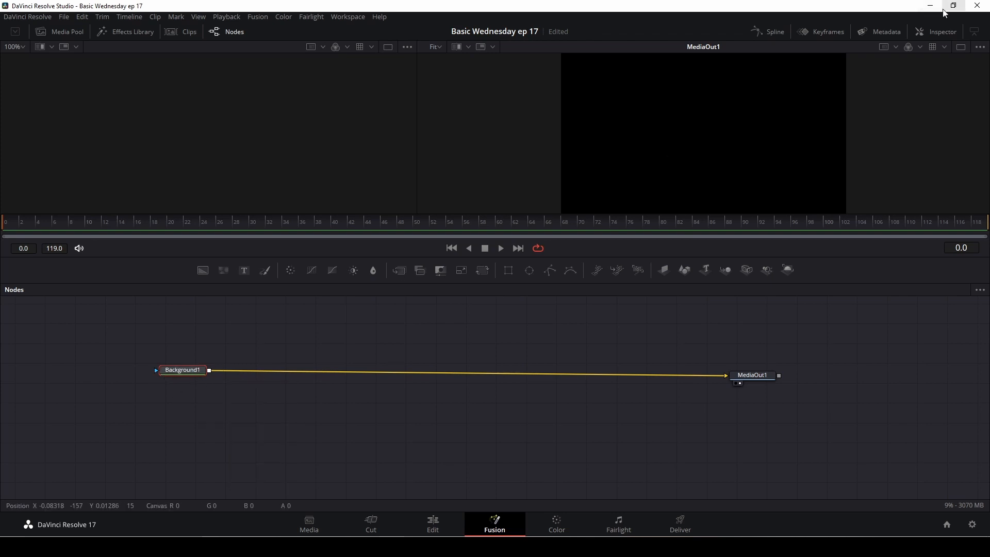
Step: Set the Background1 color to the blue #00aaff in its Inspector properties and hide the Inspector
{"action": "left_click", "coordinate": [936, 31]}
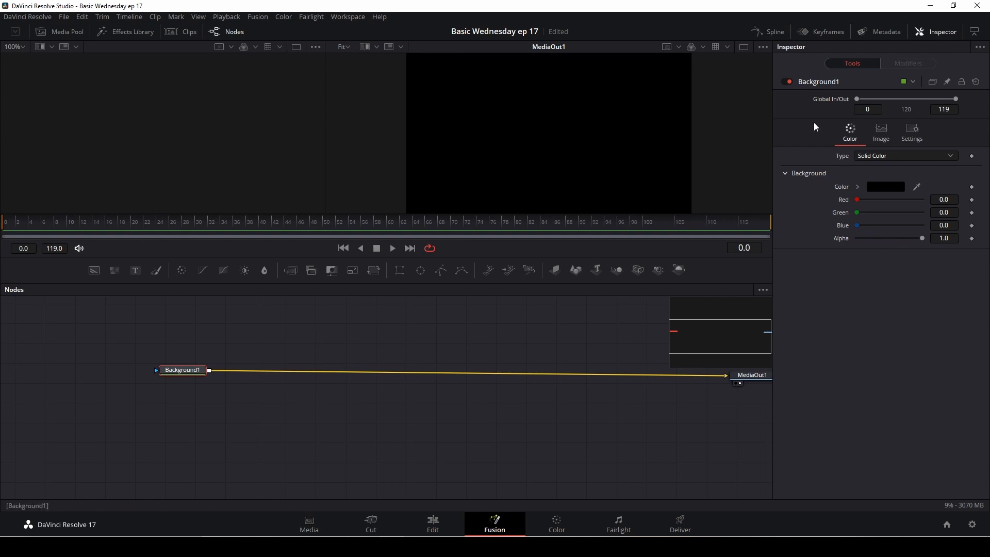
{"action": "left_click", "coordinate": [890, 187]}
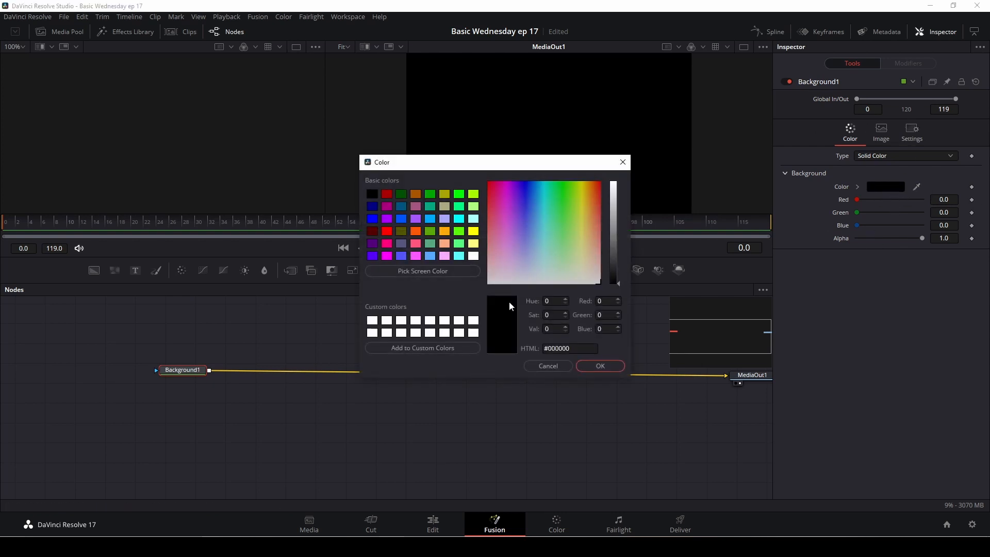
{"action": "left_click", "coordinate": [432, 222]}
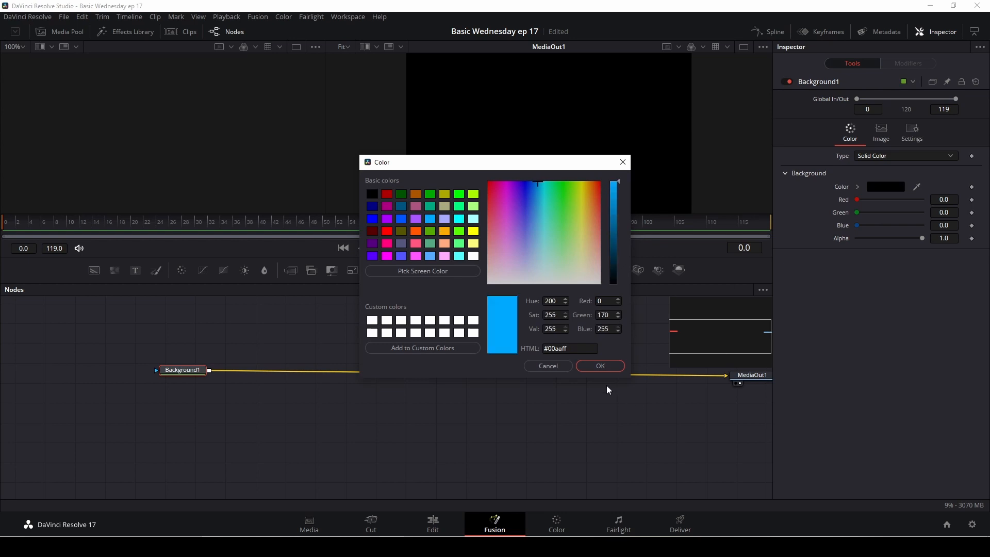
{"action": "left_click", "coordinate": [612, 366]}
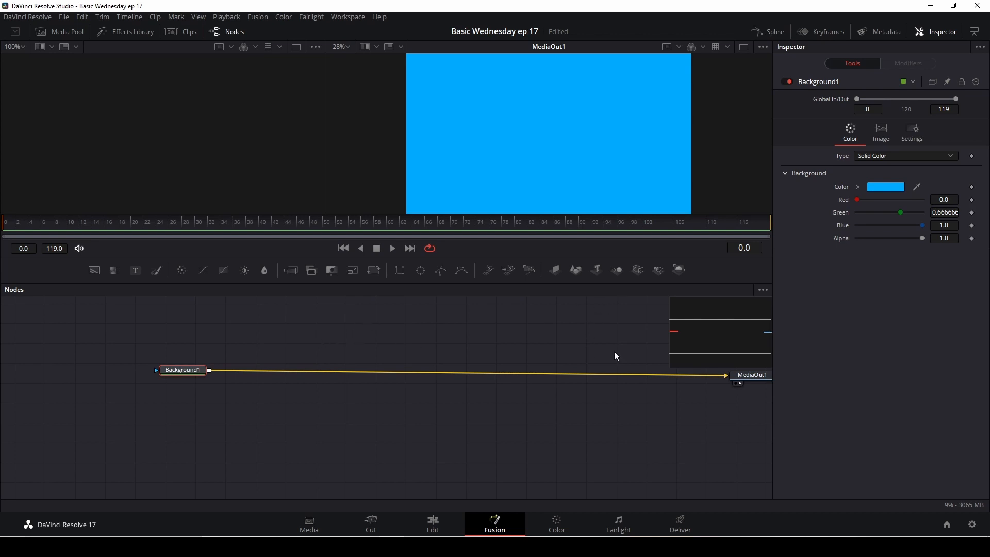
{"action": "left_click", "coordinate": [937, 32]}
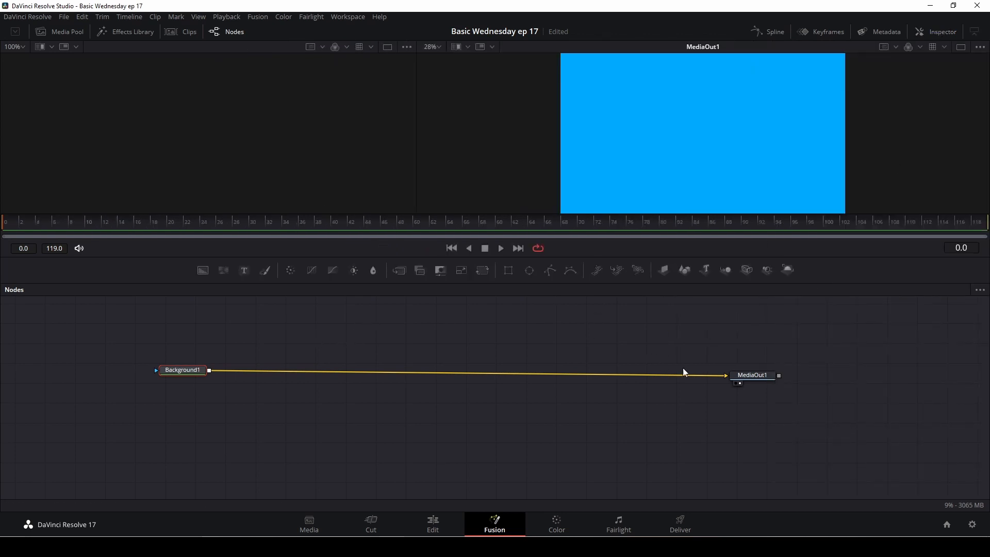
Step: Line up MediaOut1 and Background1 in one row and add an unconnected Text+ node above their connection
{"action": "left_click_drag", "start_coordinate": [748, 376], "coordinate": [757, 389]}
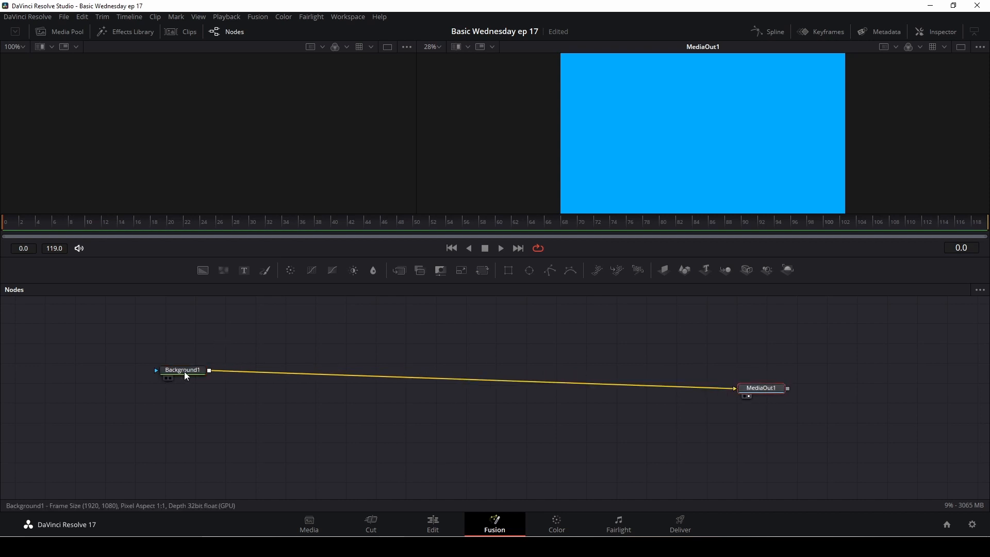
{"action": "left_click_drag", "start_coordinate": [184, 371], "coordinate": [180, 390]}
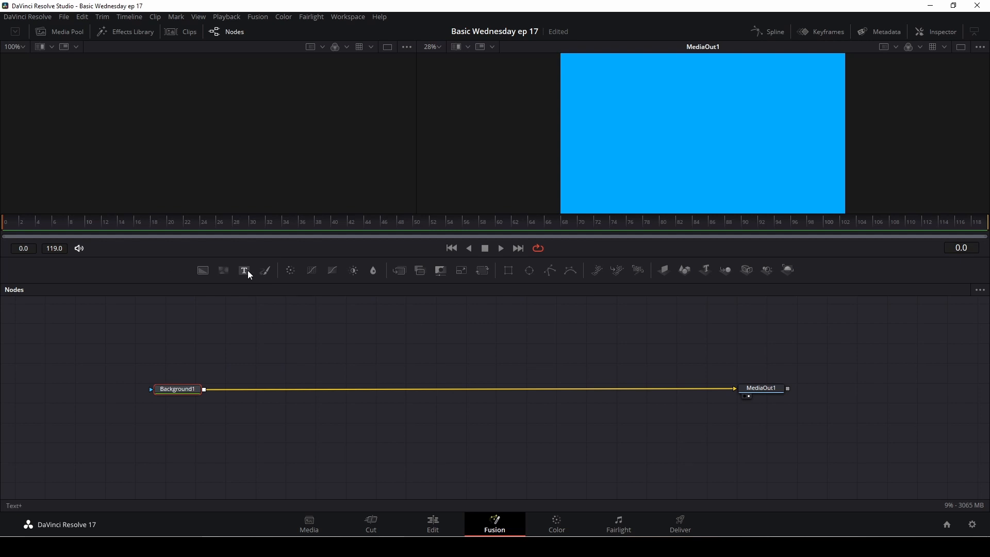
{"action": "left_click_drag", "start_coordinate": [254, 283], "coordinate": [328, 348]}
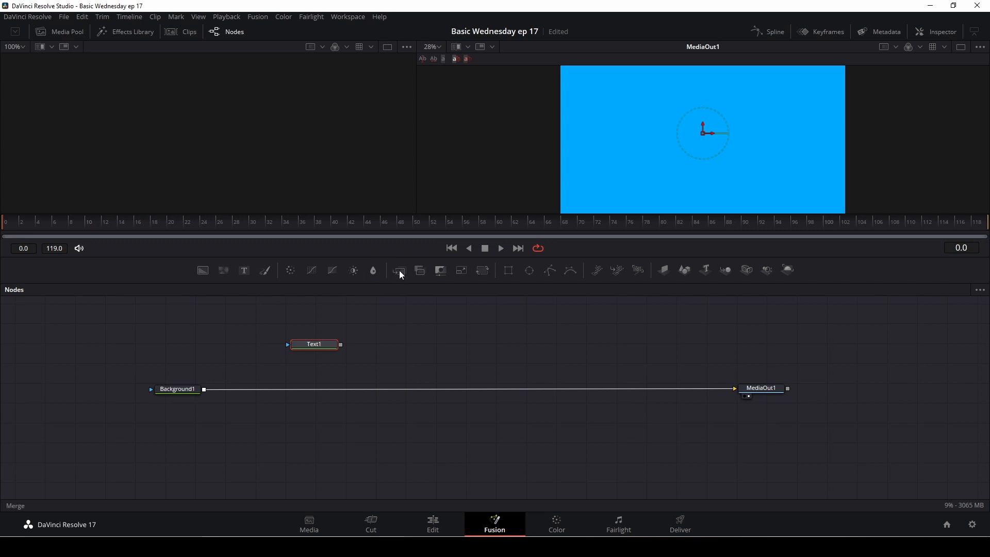
{"action": "left_click_drag", "start_coordinate": [400, 274], "coordinate": [393, 396]}
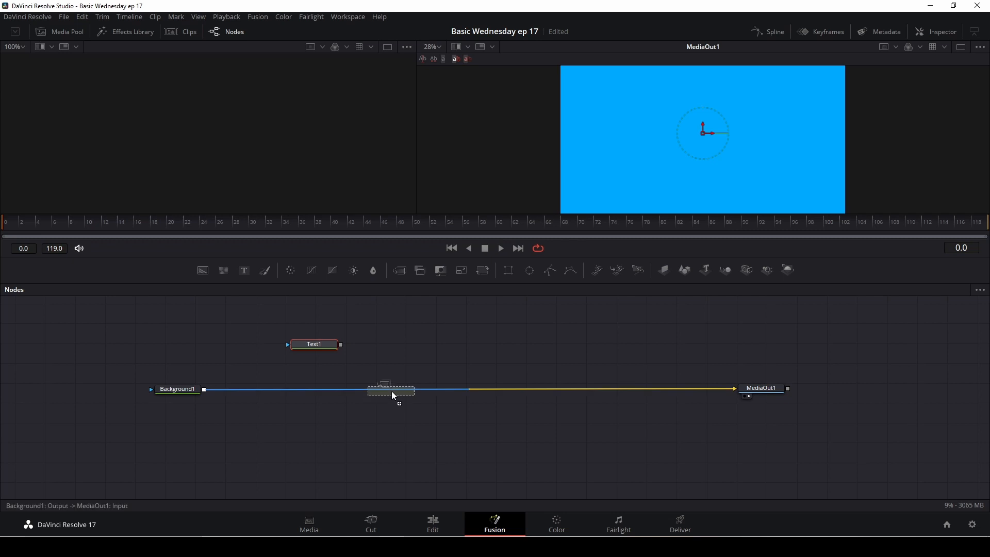
{"action": "left_click_drag", "start_coordinate": [391, 391], "coordinate": [392, 392]}
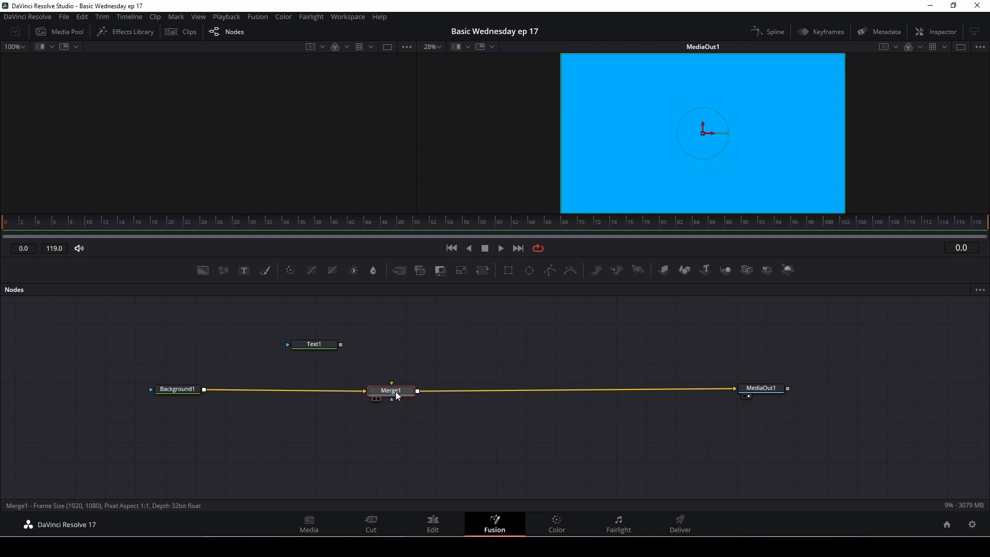
{"action": "key", "text": "Delete"}
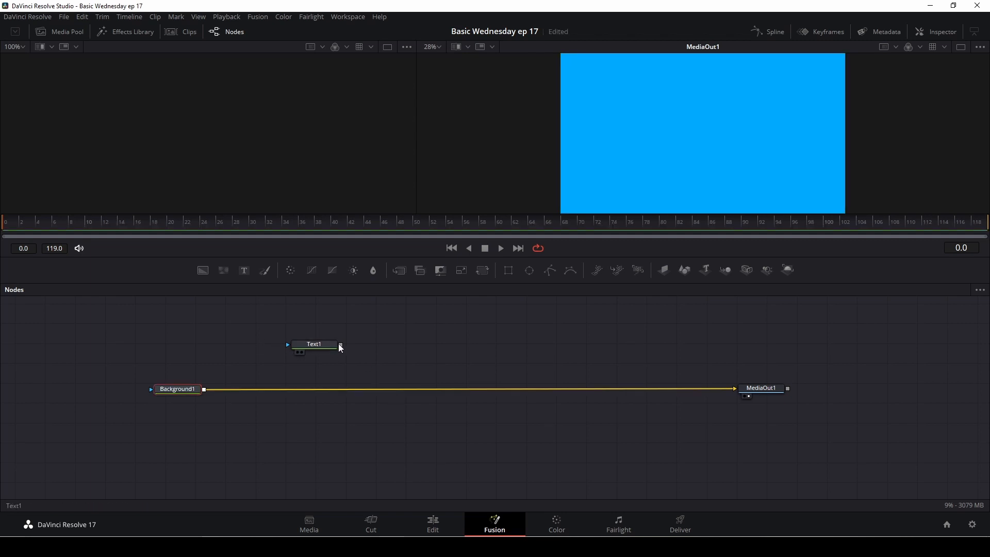
Step: Merge Text1 over the background by connecting its output to Background1's output, and shift the Text1 node slightly up
{"action": "left_click_drag", "start_coordinate": [340, 344], "coordinate": [203, 390]}
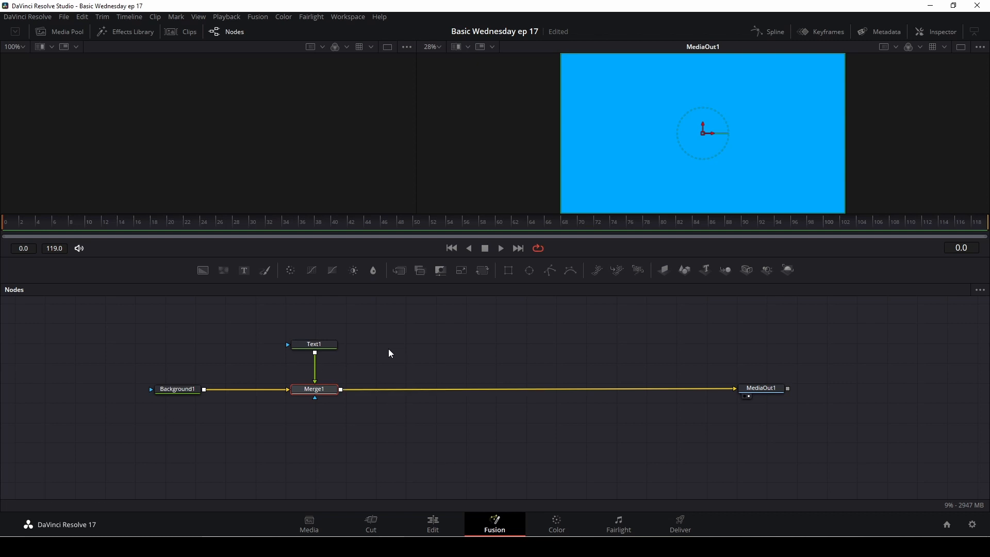
{"action": "left_click", "coordinate": [331, 344]}
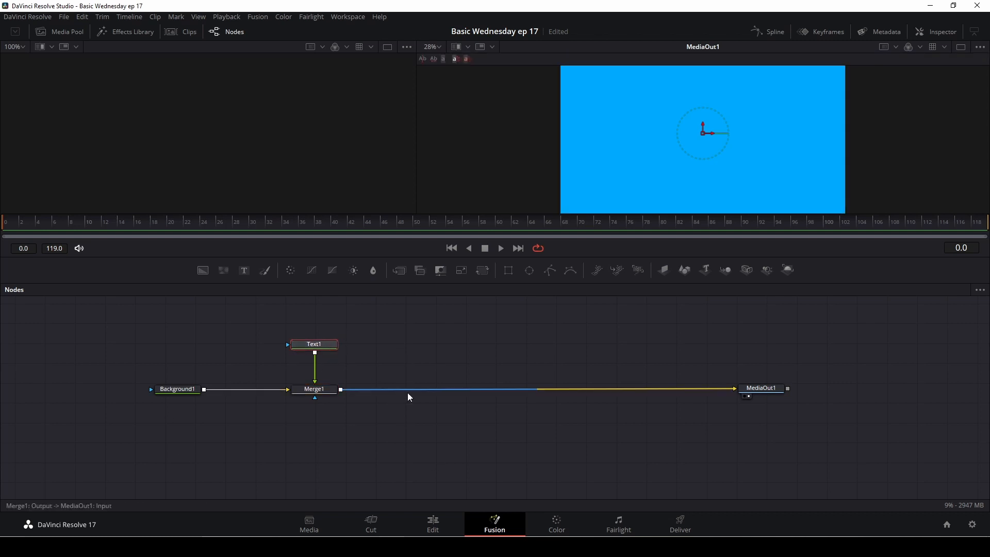
{"action": "left_click_drag", "start_coordinate": [318, 347], "coordinate": [321, 342]}
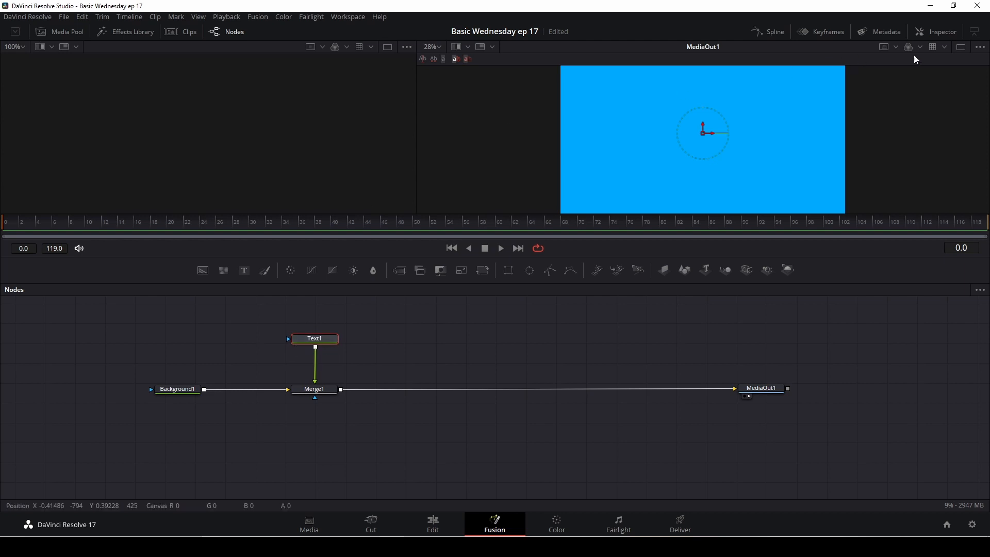
Step: Show the Inspector and enter "TEXT" as the styled text of Text1
{"action": "left_click", "coordinate": [919, 32]}
{"action": "left_click", "coordinate": [812, 167]}
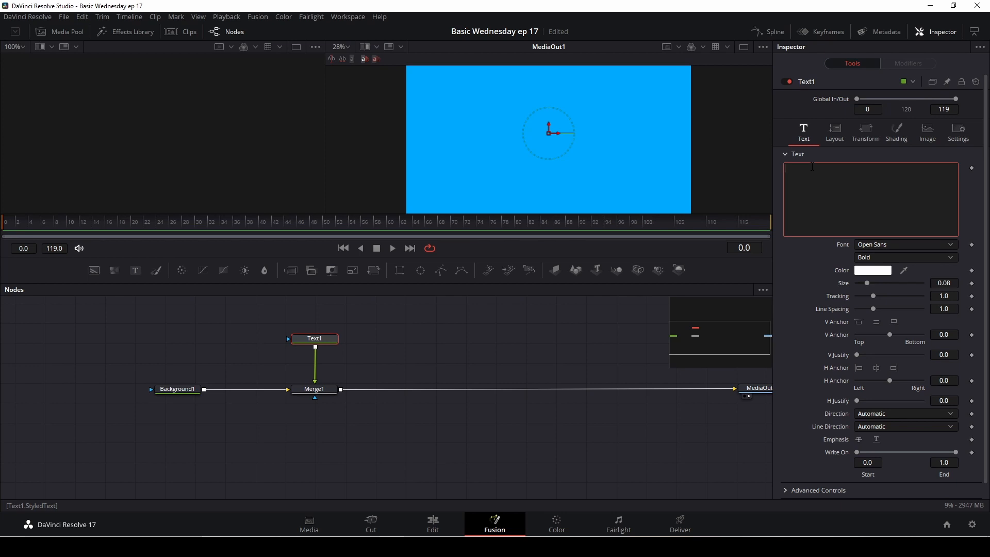
{"action": "type", "text": "TEXT"}
{"action": "left_click", "coordinate": [336, 342]}
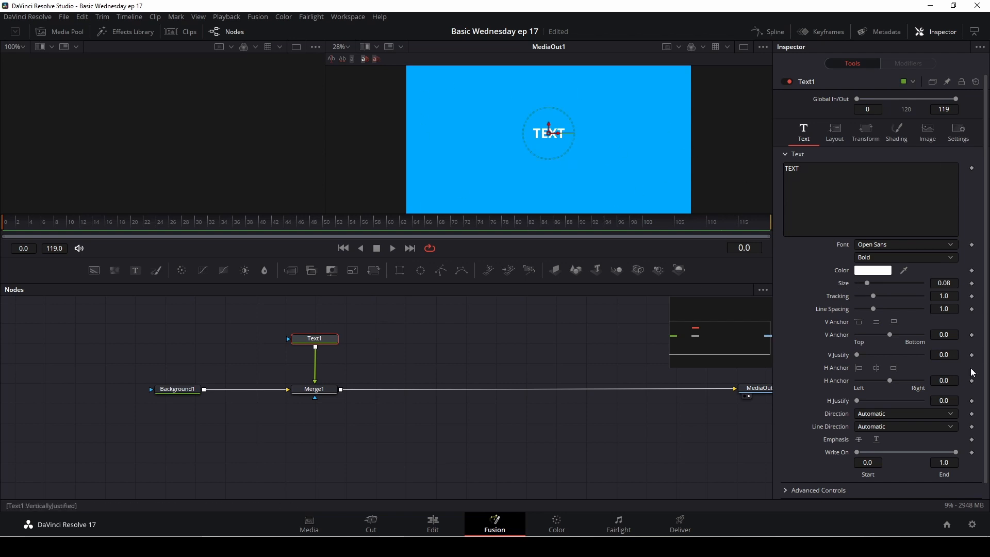
Step: Change the Text1 font to Tahoma and move the Text1 node farther above Merge1
{"action": "left_click", "coordinate": [891, 245]}
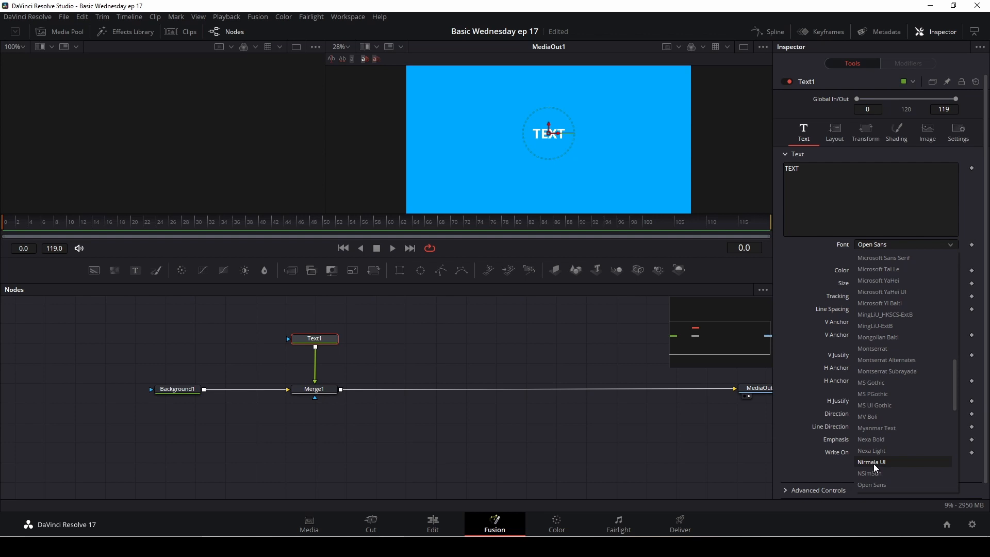
{"action": "scroll", "coordinate": [874, 464], "scroll_direction": "down", "scroll_amount": 8}
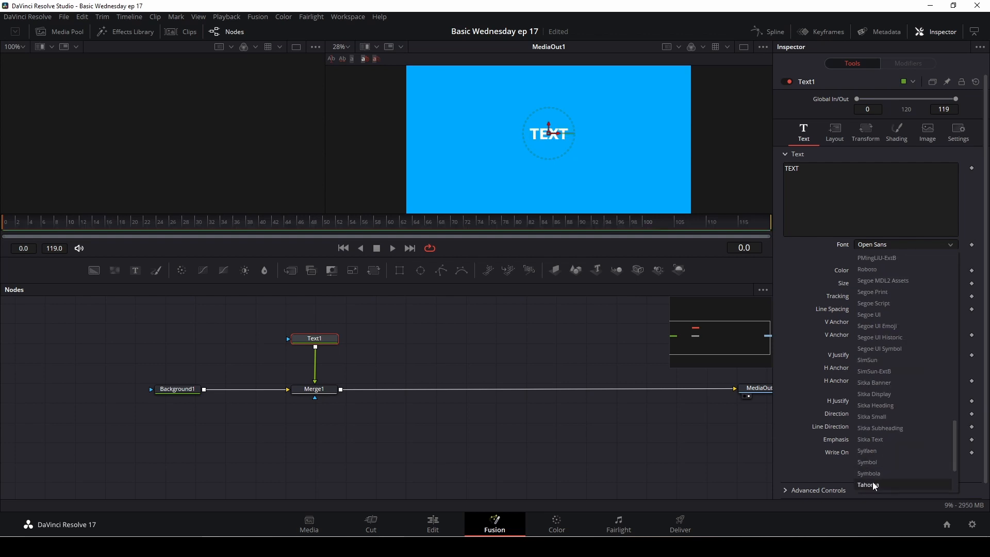
{"action": "left_click", "coordinate": [872, 482]}
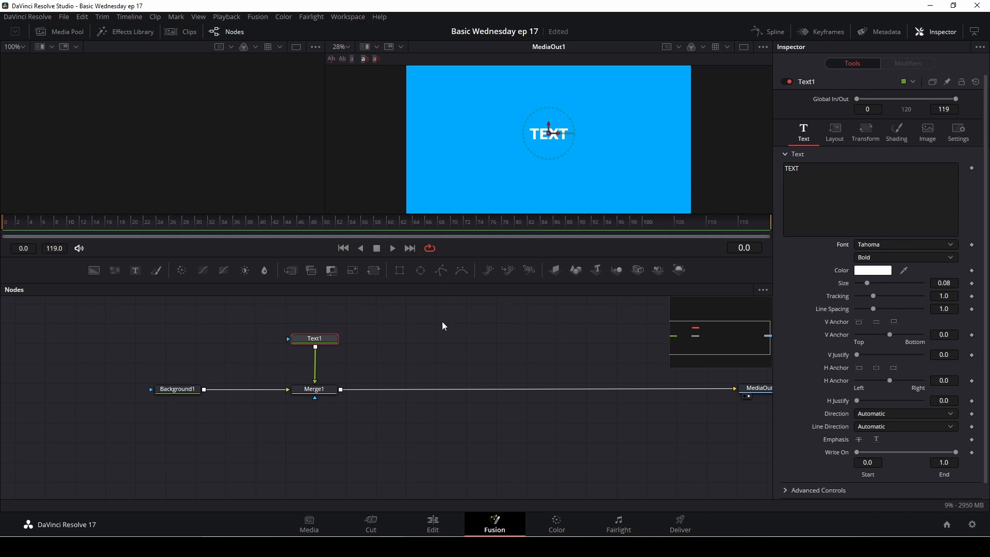
{"action": "left_click_drag", "start_coordinate": [314, 338], "coordinate": [310, 321]}
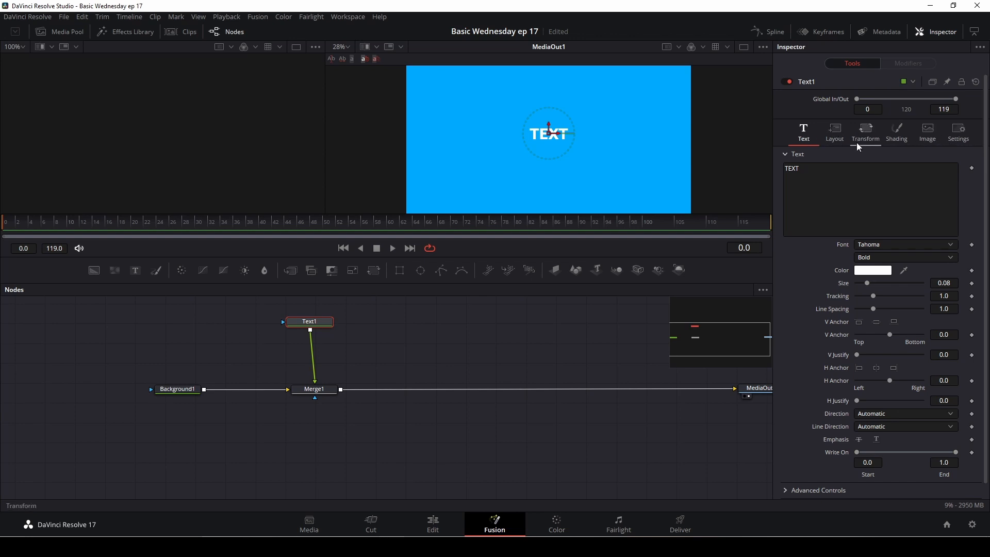
Step: Preview Text1 with its shading element 1, the white solid fill, disabled and enabled again
{"action": "left_click", "coordinate": [901, 133]}
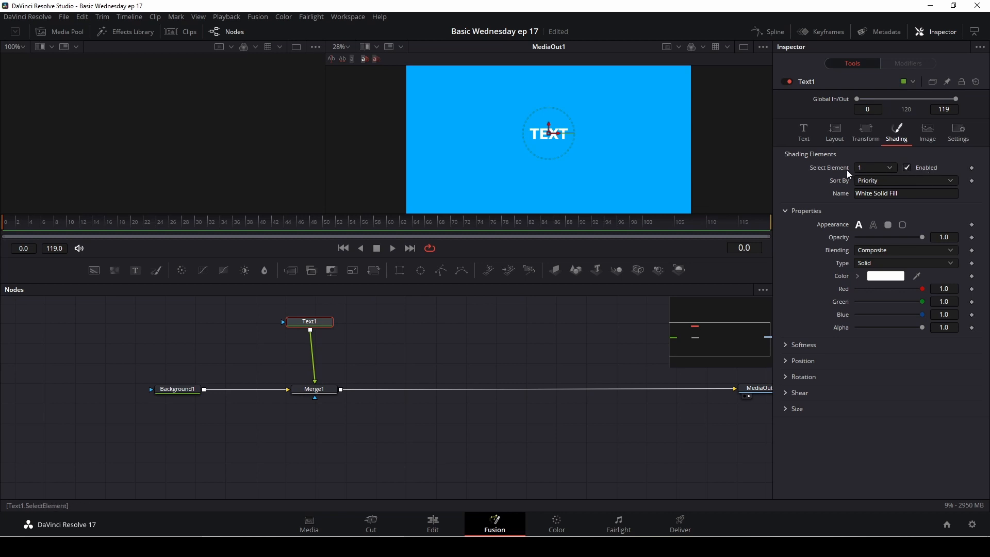
{"action": "left_click", "coordinate": [908, 168]}
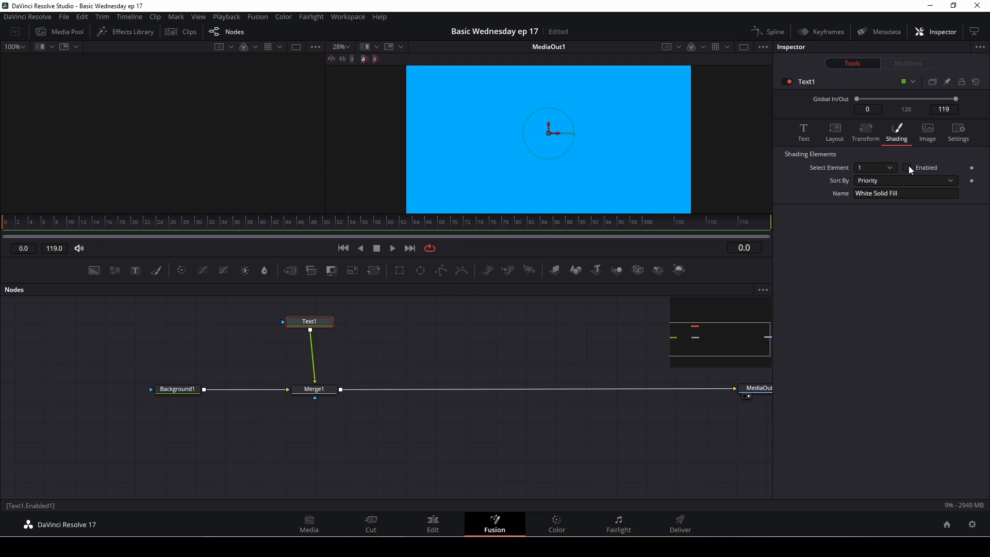
{"action": "left_click", "coordinate": [909, 167]}
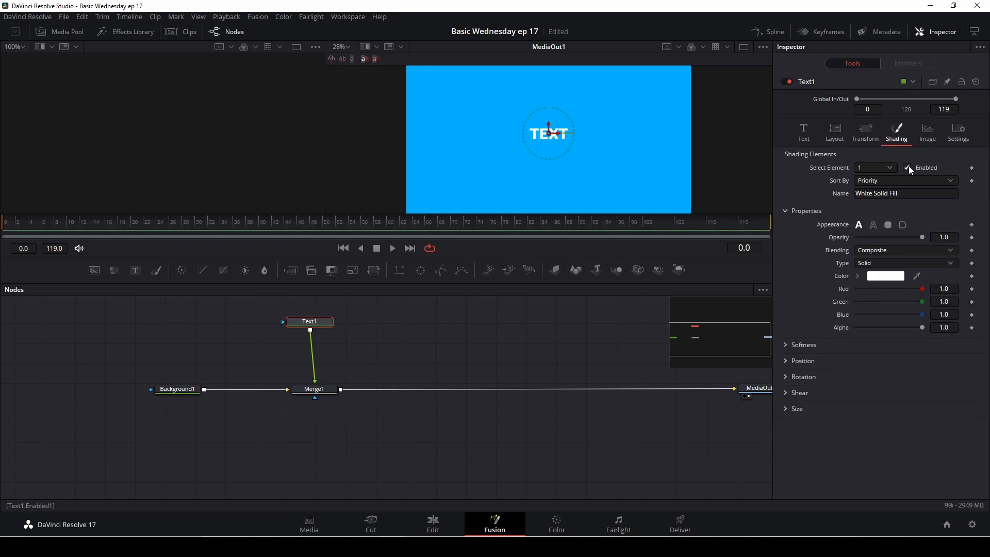
Step: Preview Text1 with shading element 2, the red outline, enabled and disabled again
{"action": "left_click", "coordinate": [890, 169]}
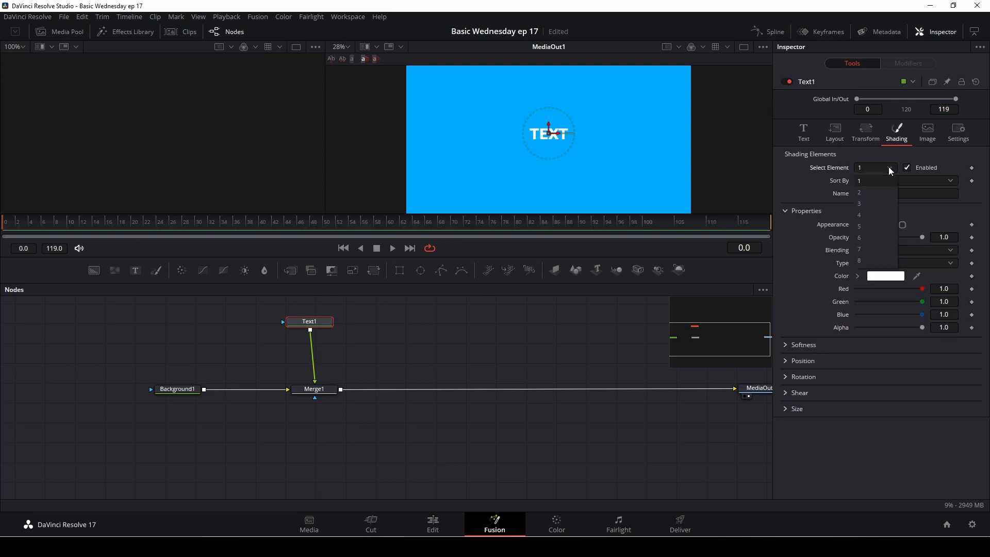
{"action": "left_click", "coordinate": [871, 192]}
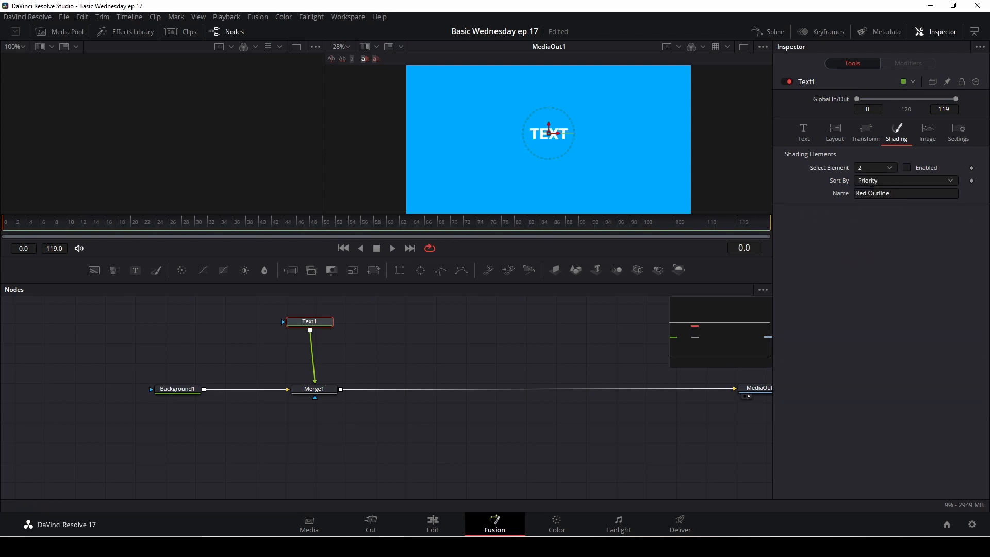
{"action": "left_click", "coordinate": [908, 166]}
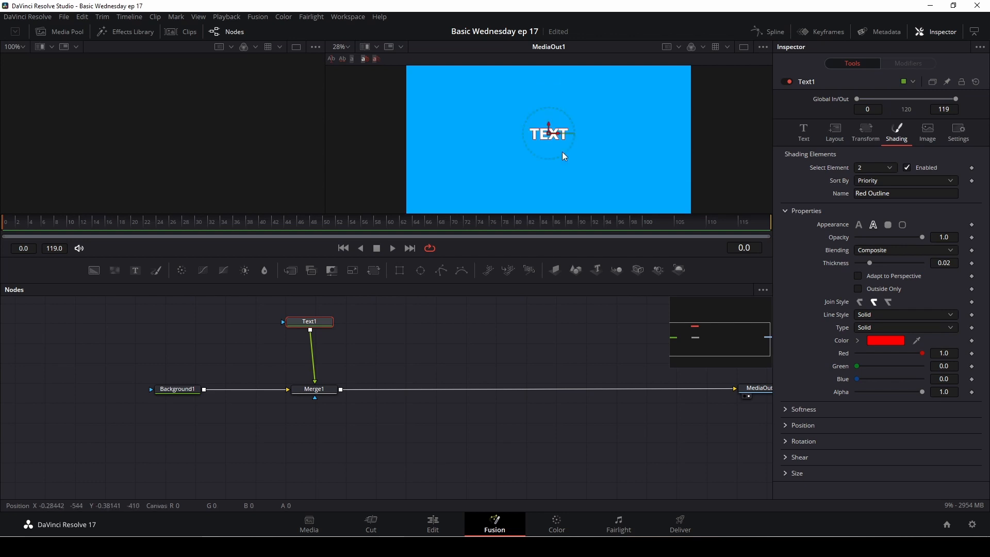
{"action": "scroll", "coordinate": [562, 151], "scroll_direction": "up", "scroll_amount": 3}
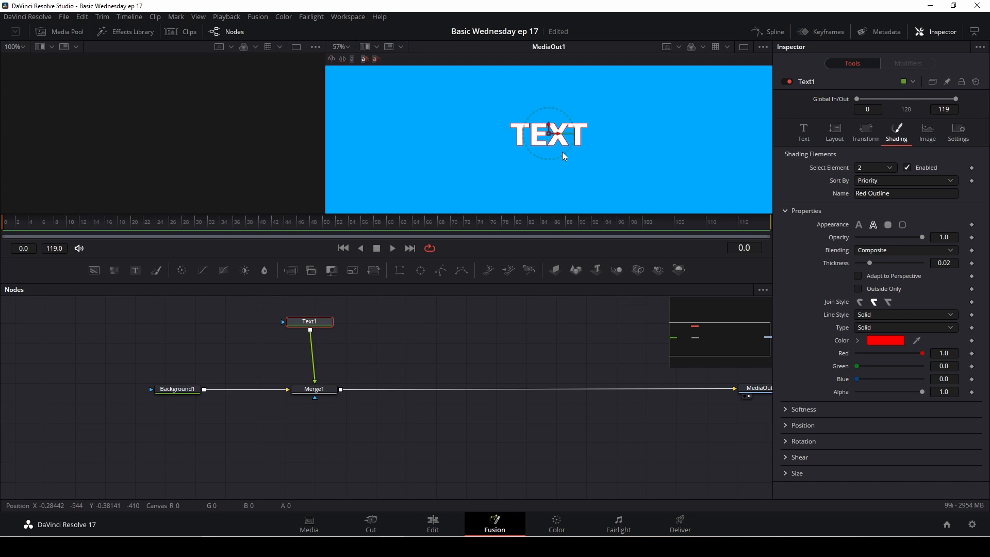
{"action": "scroll", "coordinate": [562, 151], "scroll_direction": "up", "scroll_amount": 2}
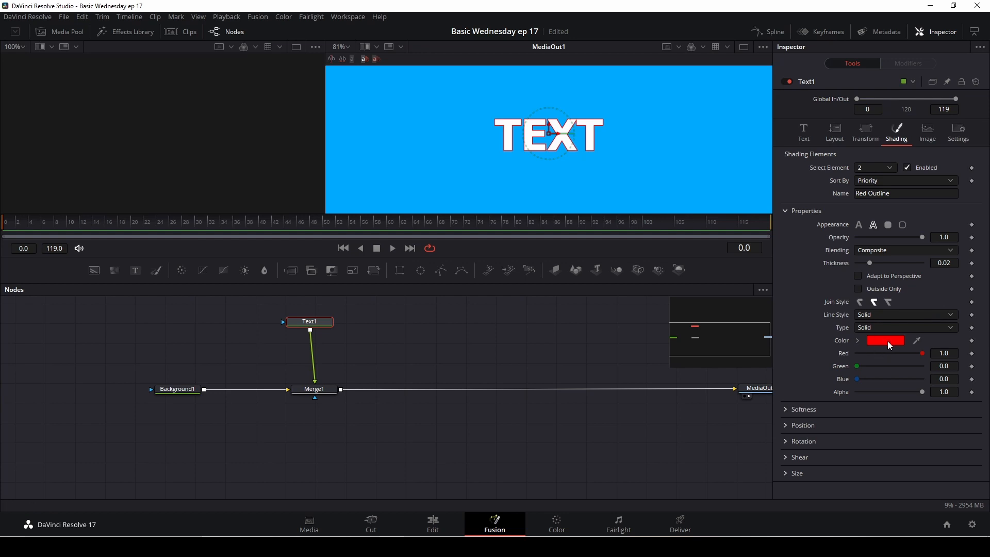
{"action": "mouse_move", "coordinate": [921, 354]}
{"action": "left_mouse_down"}
{"action": "mouse_move", "coordinate": [832, 357]}
{"action": "mouse_move", "coordinate": [932, 354]}
{"action": "left_mouse_up"}
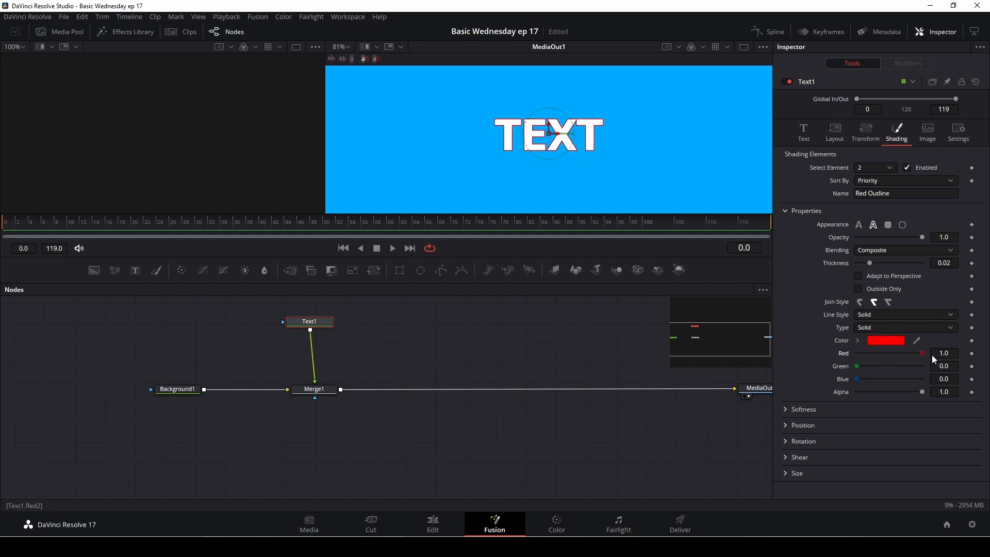
{"action": "left_click", "coordinate": [906, 169]}
Step: Enable Text1's shading element 3, the black shadow, with softness X 3.31 and Y 4.57, glow 0.268, blend 0.906 and X offset -0.008
{"action": "left_click", "coordinate": [893, 168]}
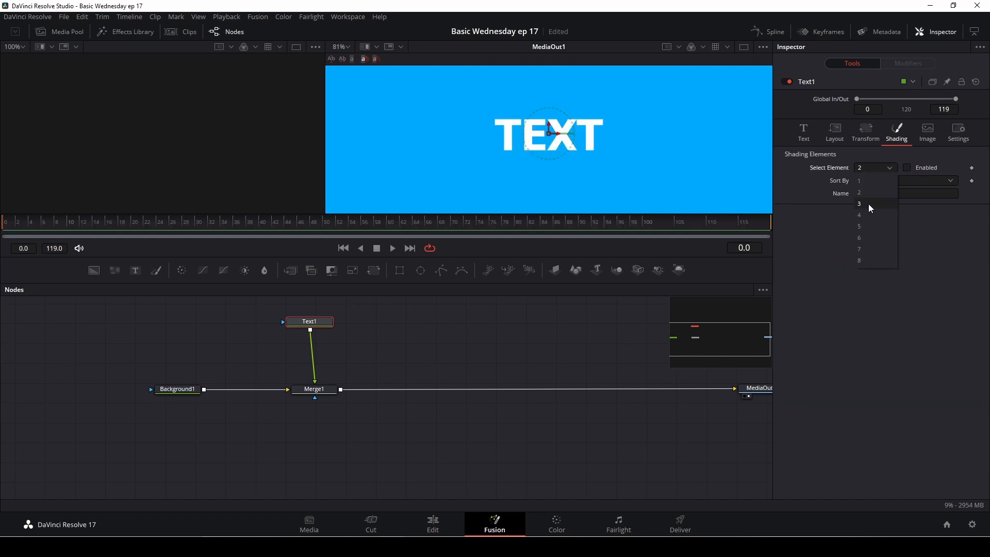
{"action": "left_click", "coordinate": [868, 204]}
{"action": "left_click", "coordinate": [907, 167]}
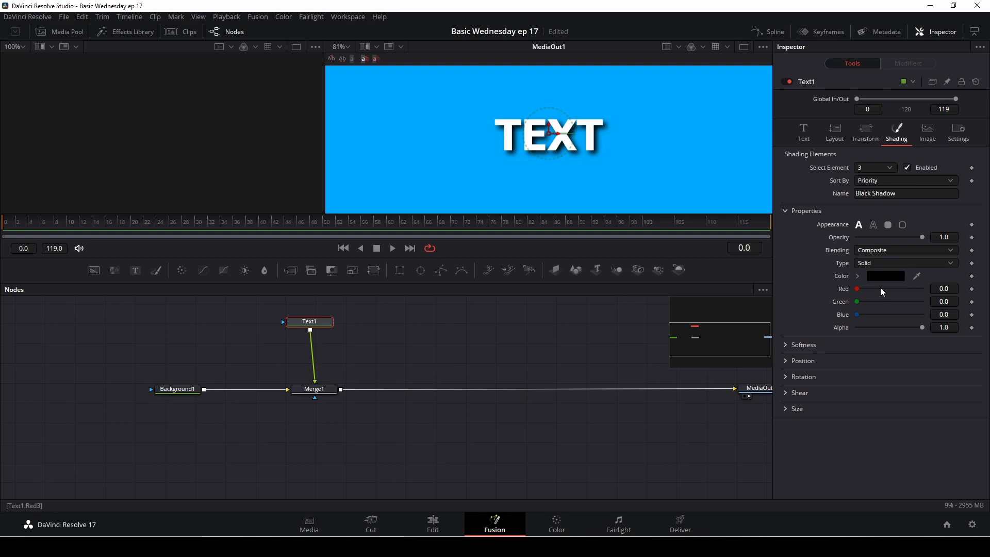
{"action": "left_click", "coordinate": [787, 344]}
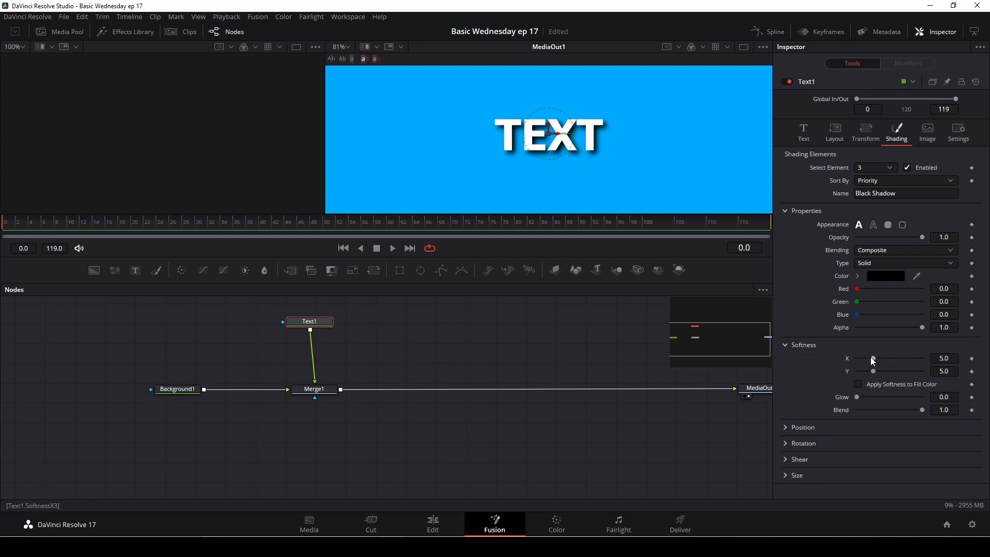
{"action": "left_click_drag", "start_coordinate": [871, 358], "coordinate": [914, 409]}
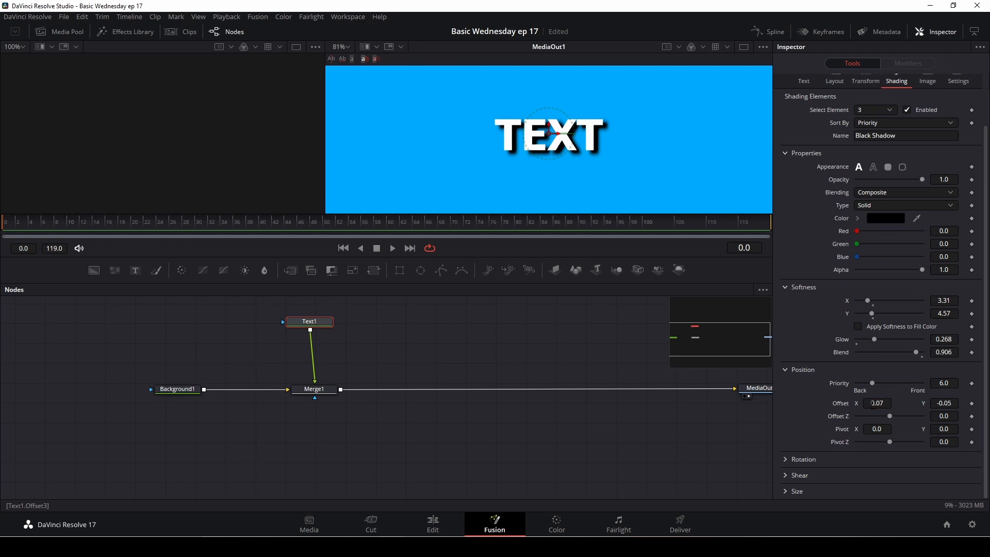
{"action": "left_click_drag", "start_coordinate": [872, 403], "coordinate": [846, 404]}
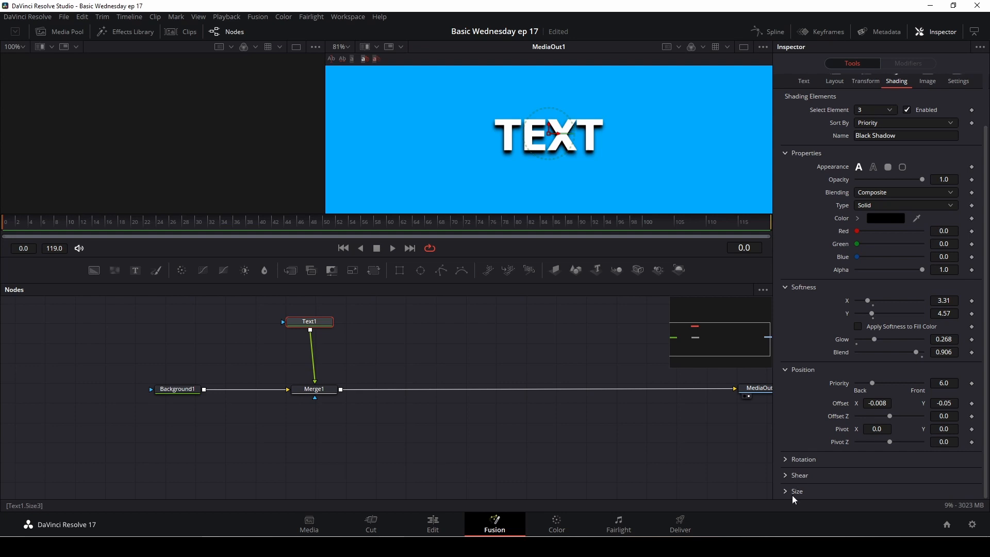
Step: Compare the text without and with its black shadow by disabling shading element 3 and enabling it again
{"action": "scroll", "coordinate": [829, 277], "scroll_direction": "up", "scroll_amount": 2}
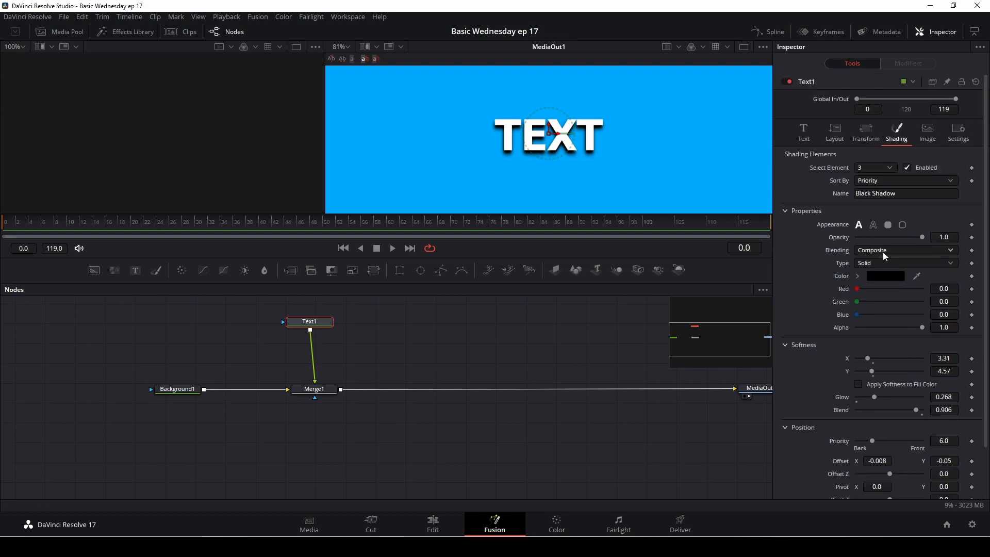
{"action": "left_click", "coordinate": [908, 168]}
{"action": "left_click", "coordinate": [890, 167]}
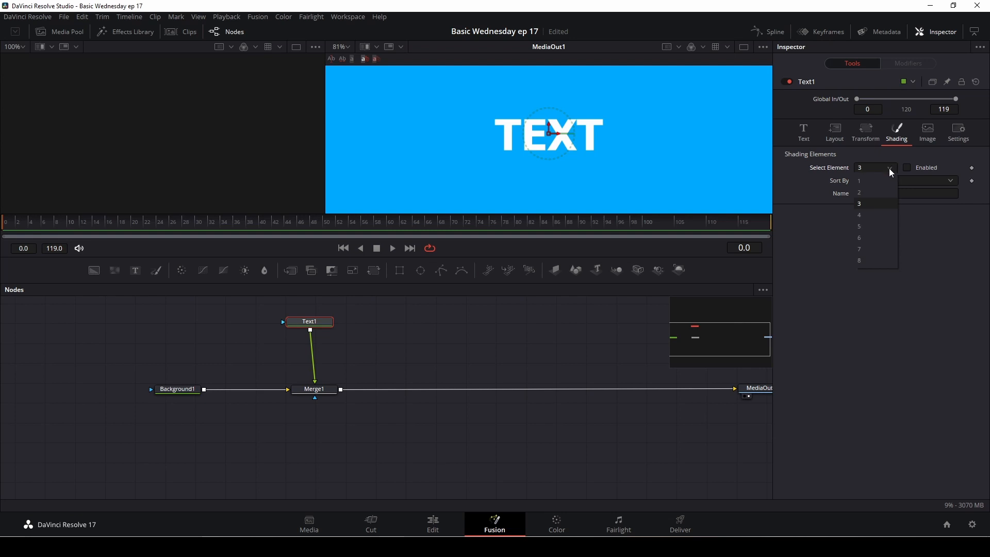
{"action": "left_click", "coordinate": [937, 157]}
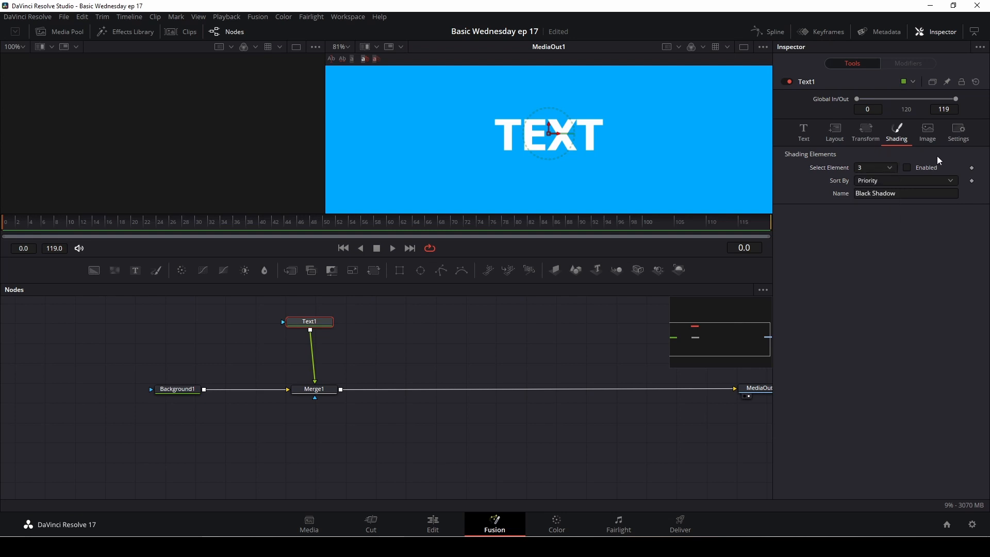
{"action": "left_click", "coordinate": [907, 167]}
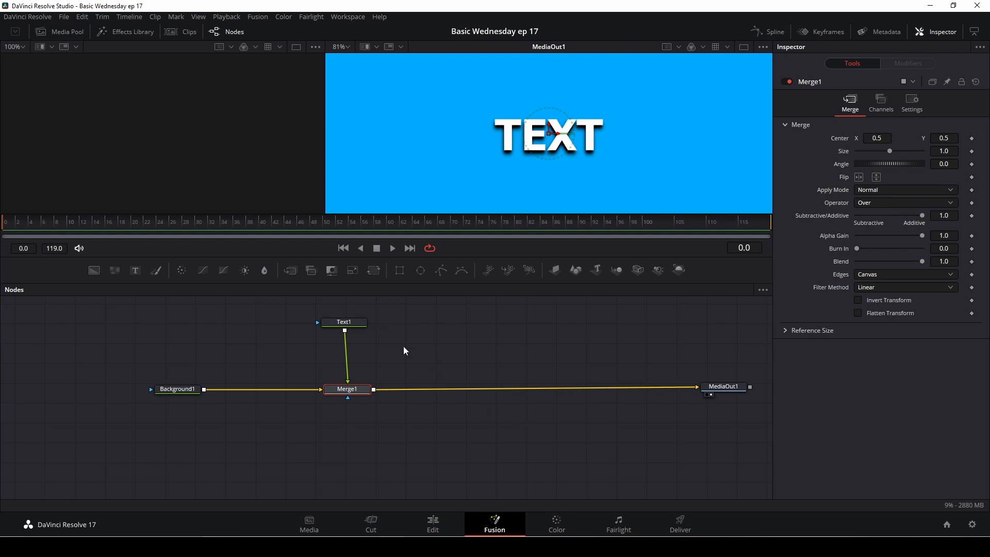
Step: Shift the Merge1 node slightly down and reroute Text1 through a new Blur node into Merge1's foreground input
{"action": "left_click_drag", "start_coordinate": [355, 390], "coordinate": [347, 413]}
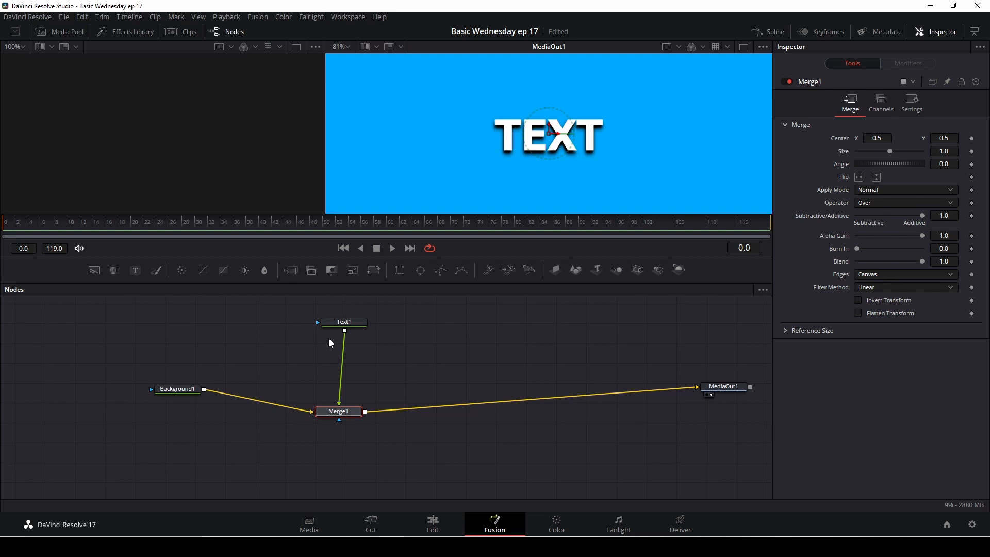
{"action": "left_click_drag", "start_coordinate": [341, 398], "coordinate": [364, 394]}
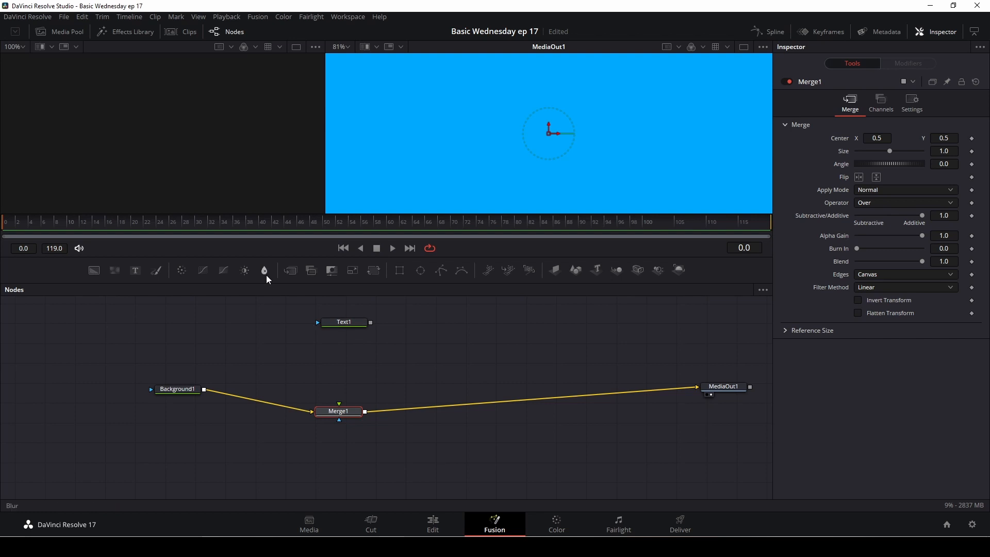
{"action": "left_click_drag", "start_coordinate": [264, 270], "coordinate": [316, 304]}
{"action": "left_click_drag", "start_coordinate": [451, 331], "coordinate": [438, 323]}
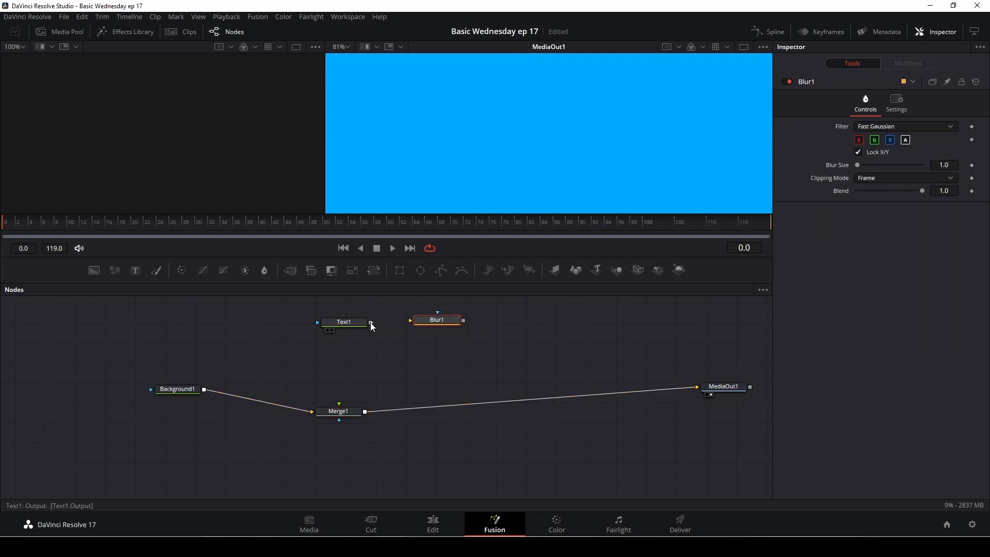
{"action": "left_click_drag", "start_coordinate": [370, 322], "coordinate": [339, 416]}
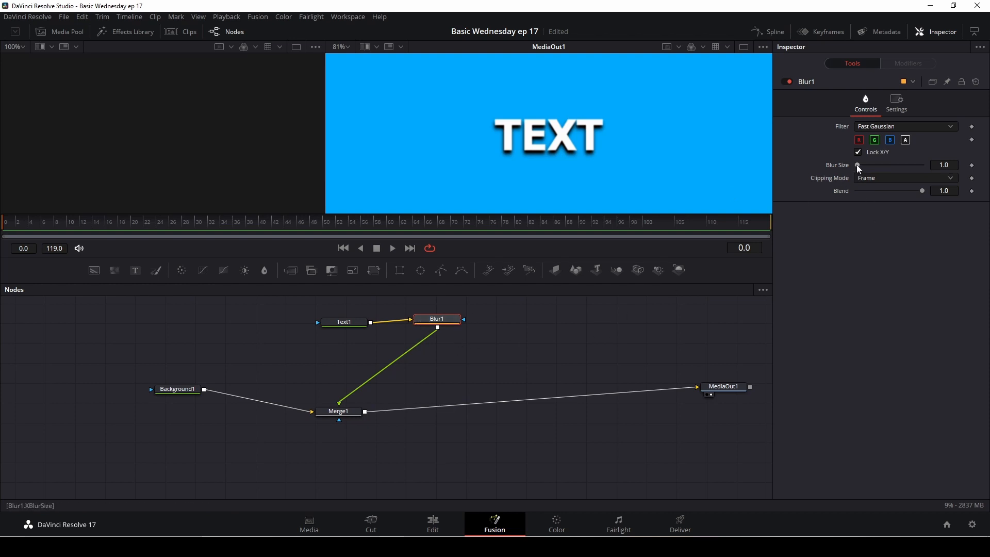
Step: Keyframe Blur1's blur size from 13.4 at frame 0 to 0.0 at frame 30
{"action": "mouse_move", "coordinate": [856, 165]}
{"action": "left_mouse_down"}
{"action": "mouse_move", "coordinate": [876, 162]}
{"action": "mouse_move", "coordinate": [848, 168]}
{"action": "left_mouse_up"}
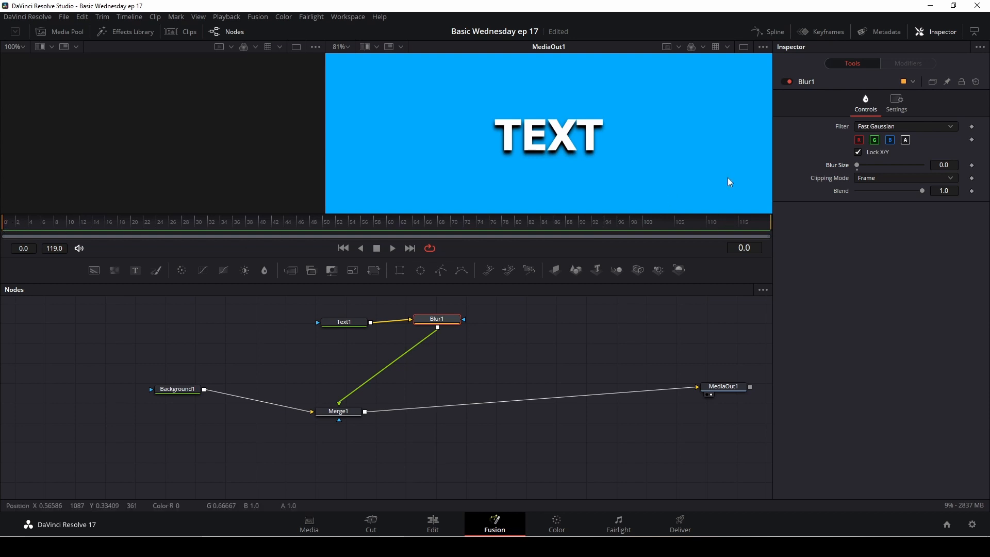
{"action": "left_click_drag", "start_coordinate": [860, 168], "coordinate": [869, 164]}
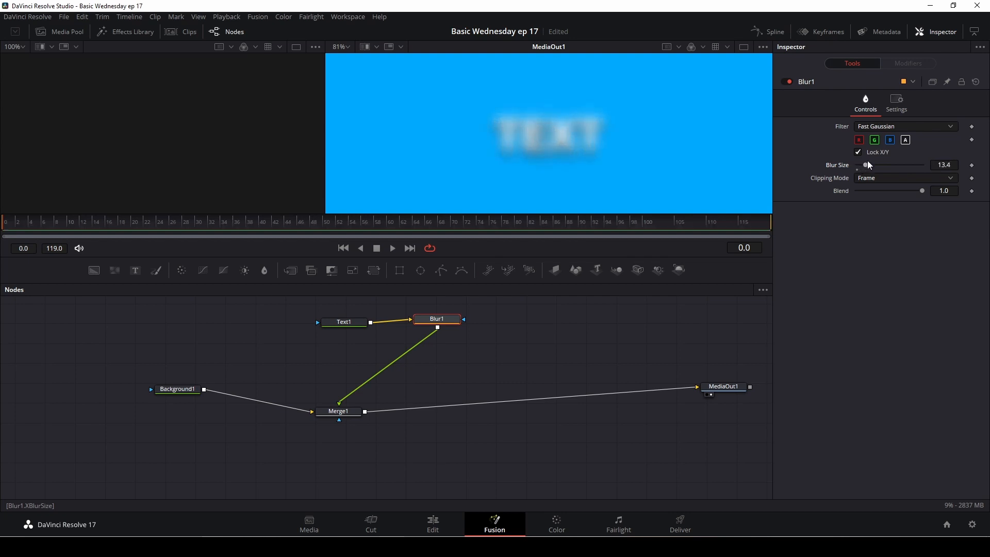
{"action": "left_click", "coordinate": [974, 168]}
{"action": "left_click_drag", "start_coordinate": [18, 226], "coordinate": [201, 228]}
{"action": "left_click_drag", "start_coordinate": [867, 168], "coordinate": [831, 168]}
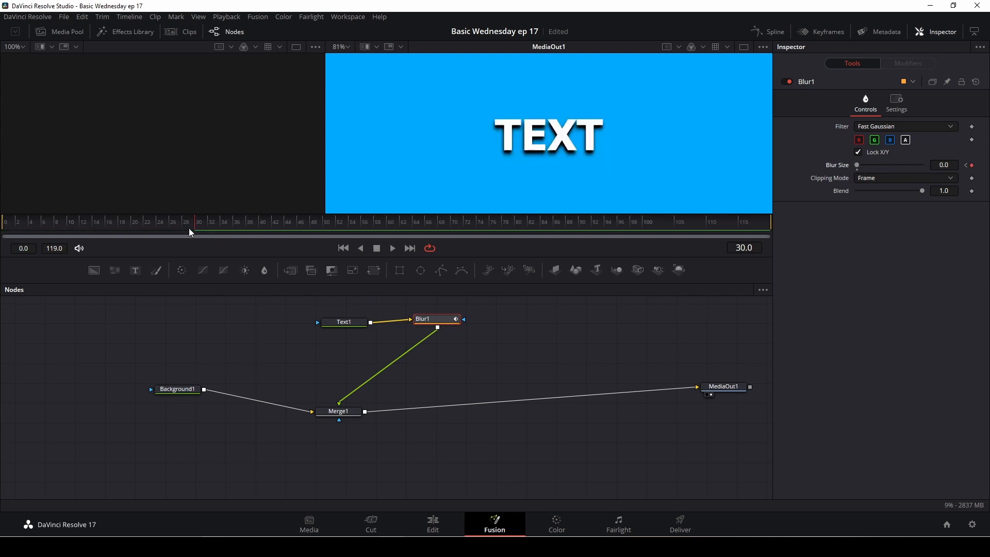
Step: Play back the blur animation from frame 0 and stop the playback near frame 100
{"action": "left_click_drag", "start_coordinate": [194, 233], "coordinate": [2, 233]}
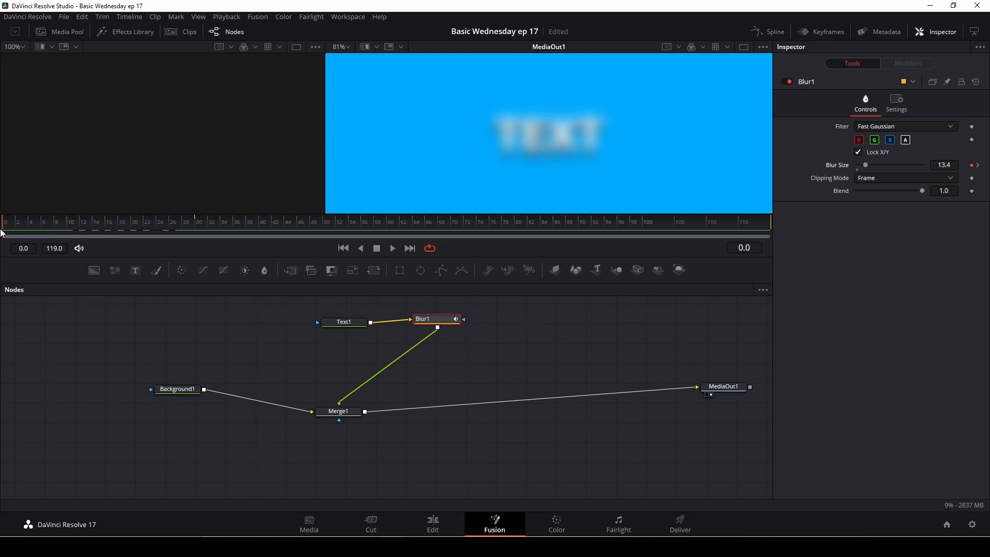
{"action": "key", "text": "space"}
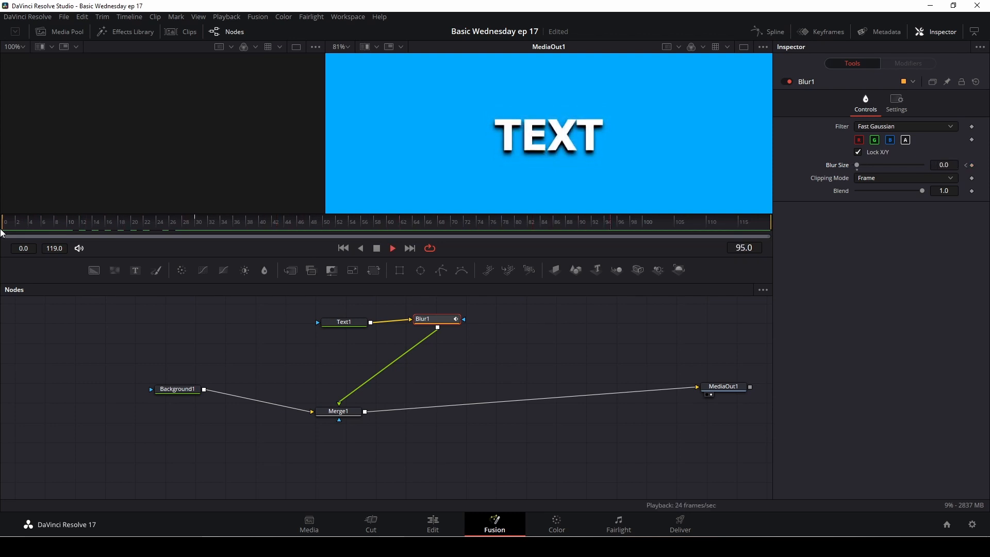
{"action": "key", "text": "space"}
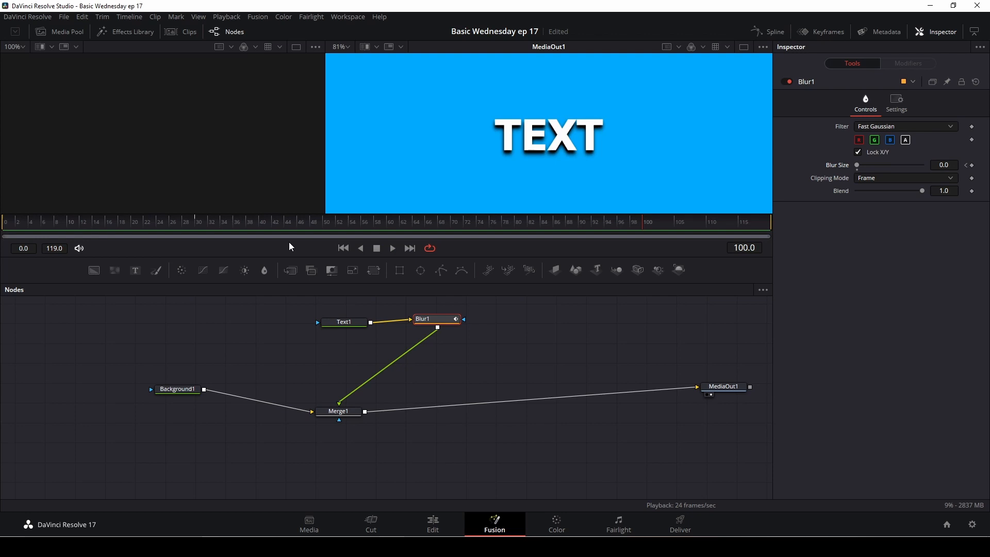